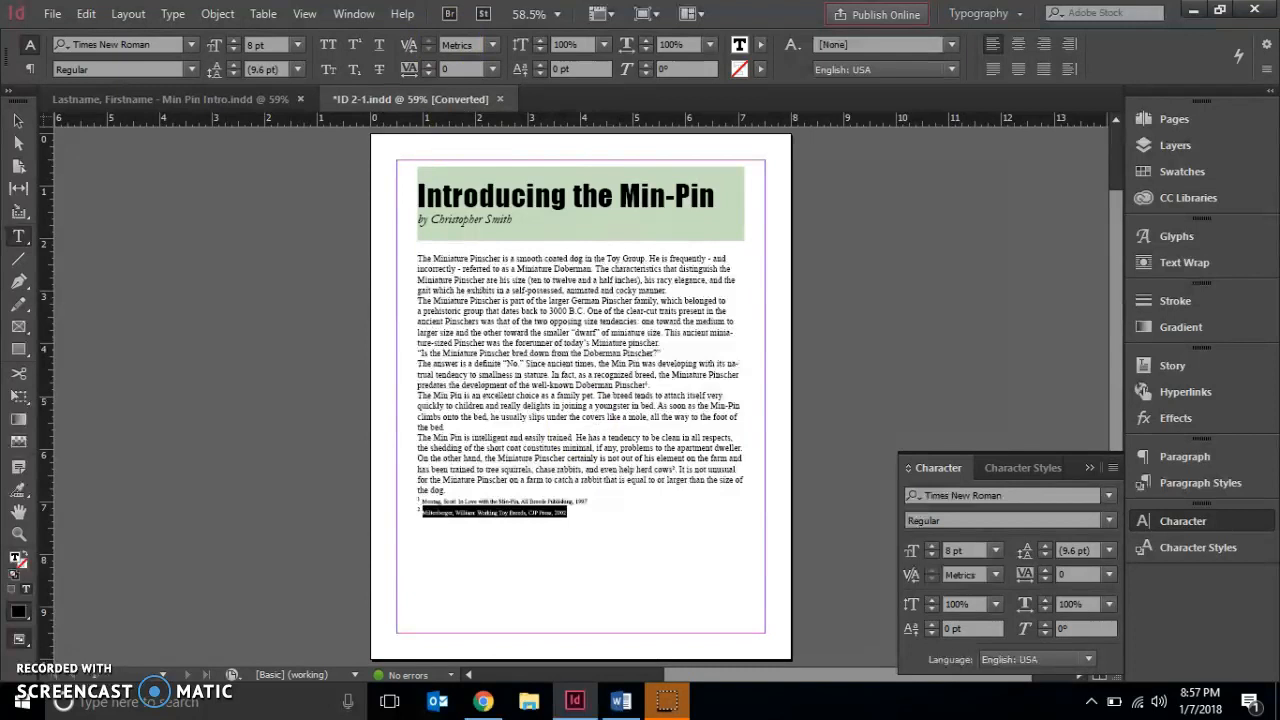
Select the entire body text story and set its leading to 30 pt
left_click(305, 14)
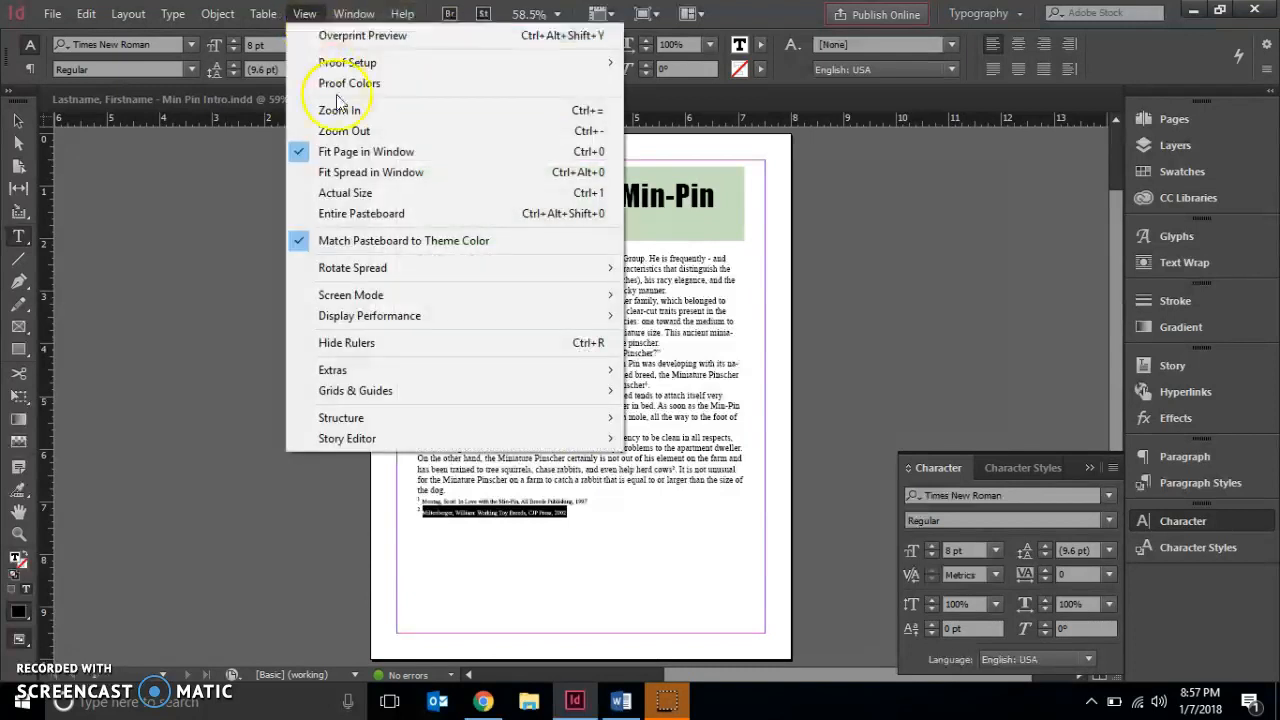
left_click(345, 151)
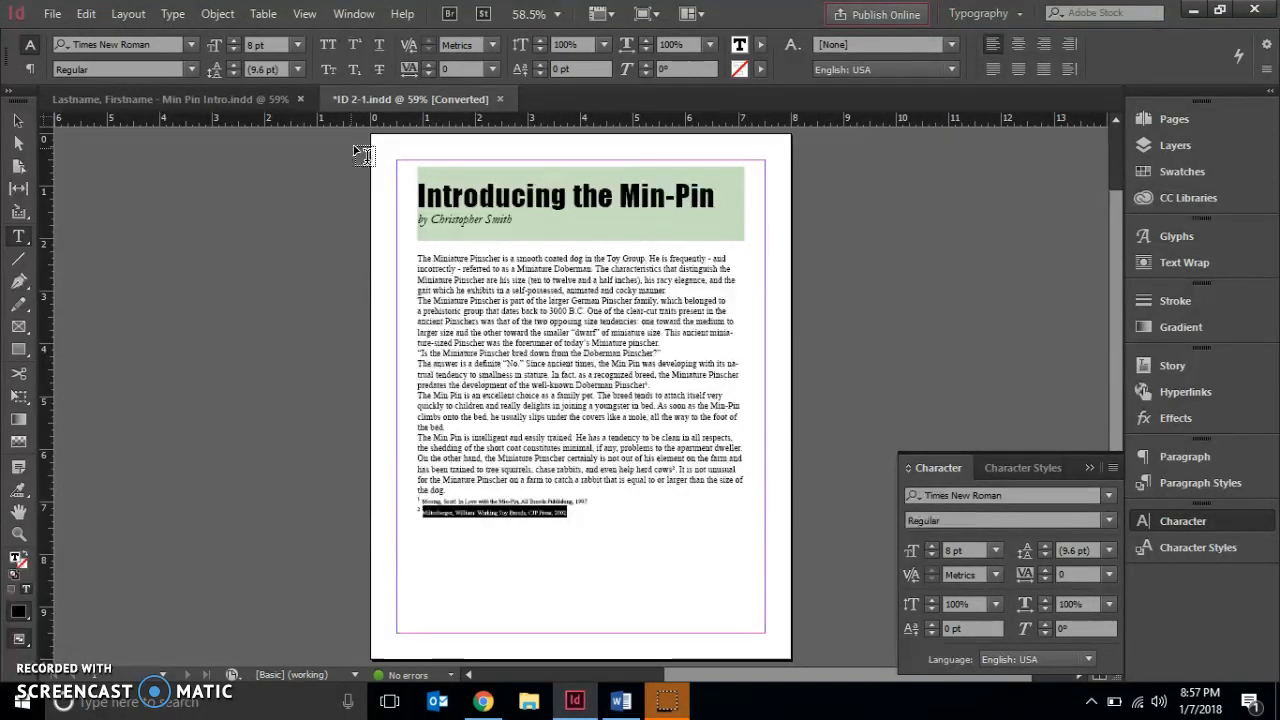
left_click(428, 257)
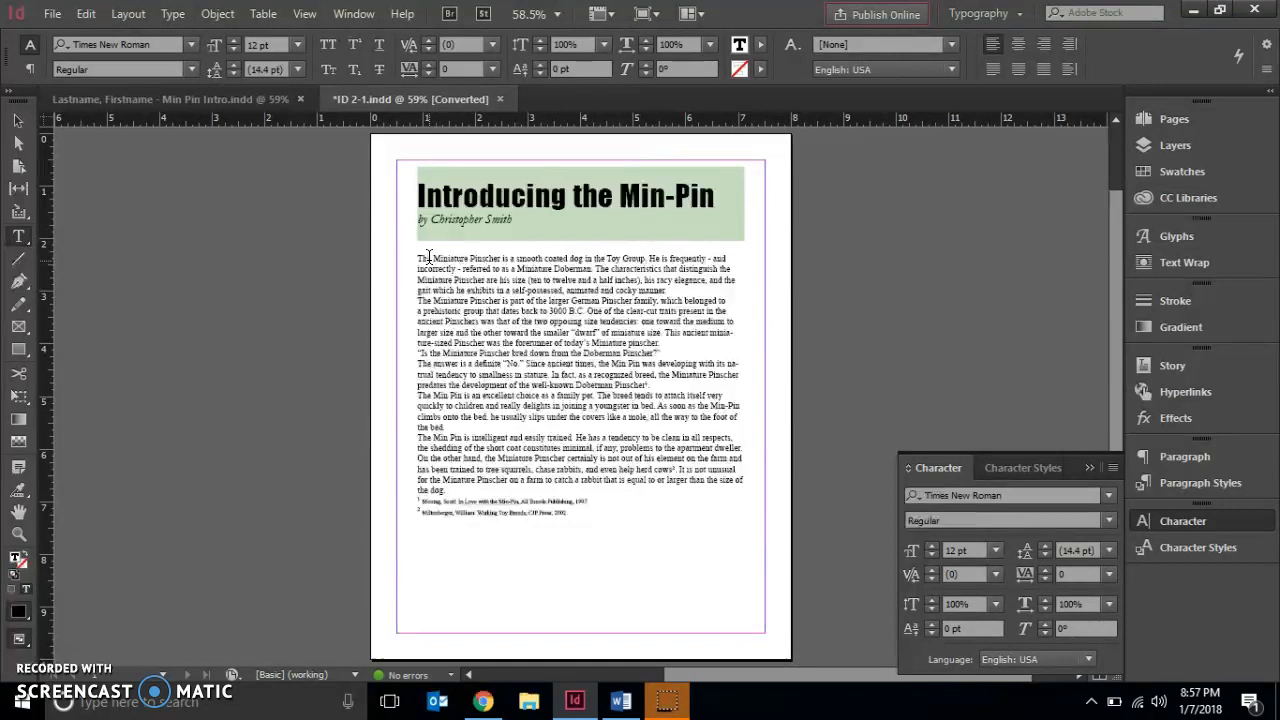
triple_click(428, 257)
left_click(428, 257)
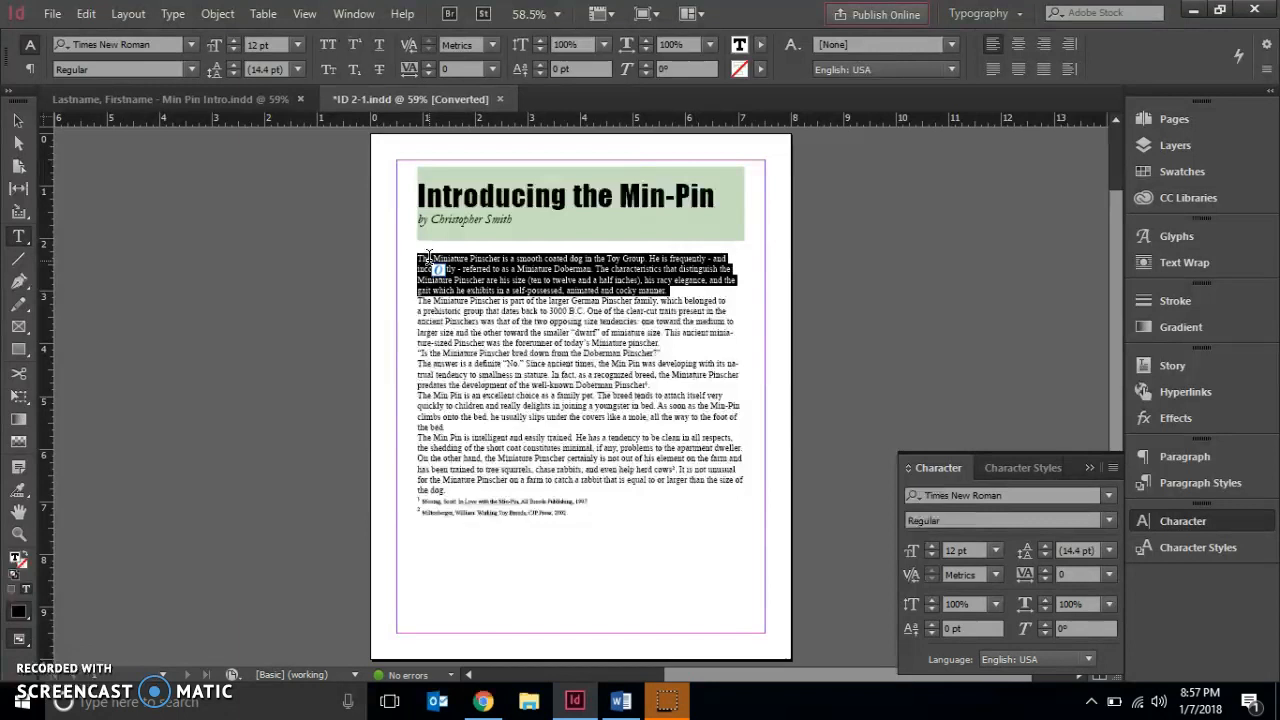
left_click(428, 257)
triple_click(428, 257)
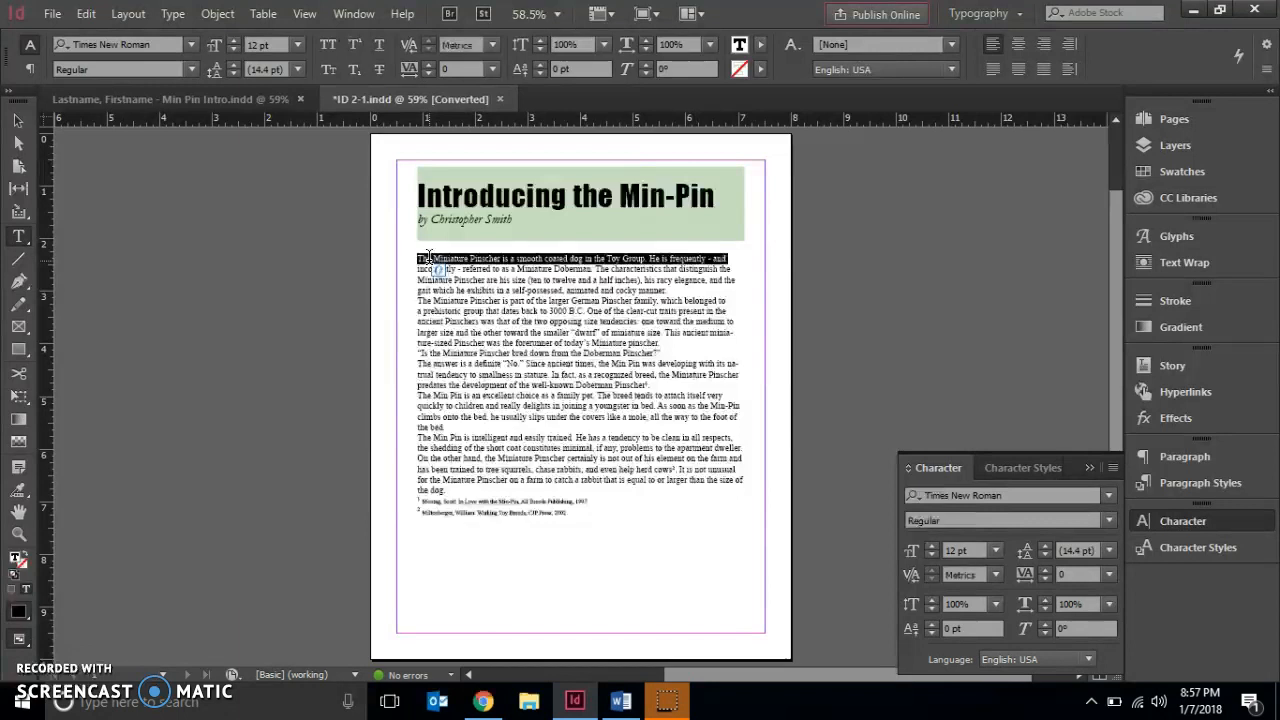
double_click(428, 257)
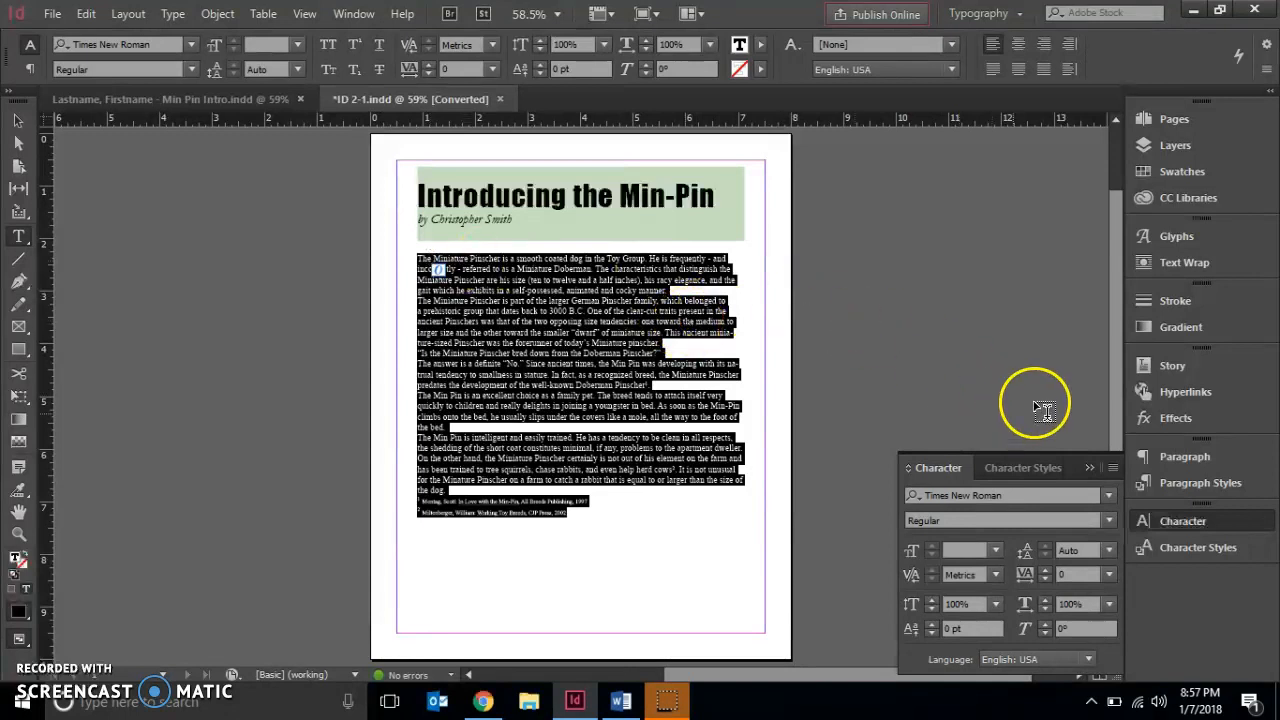
left_click(1170, 520)
left_click(1170, 520)
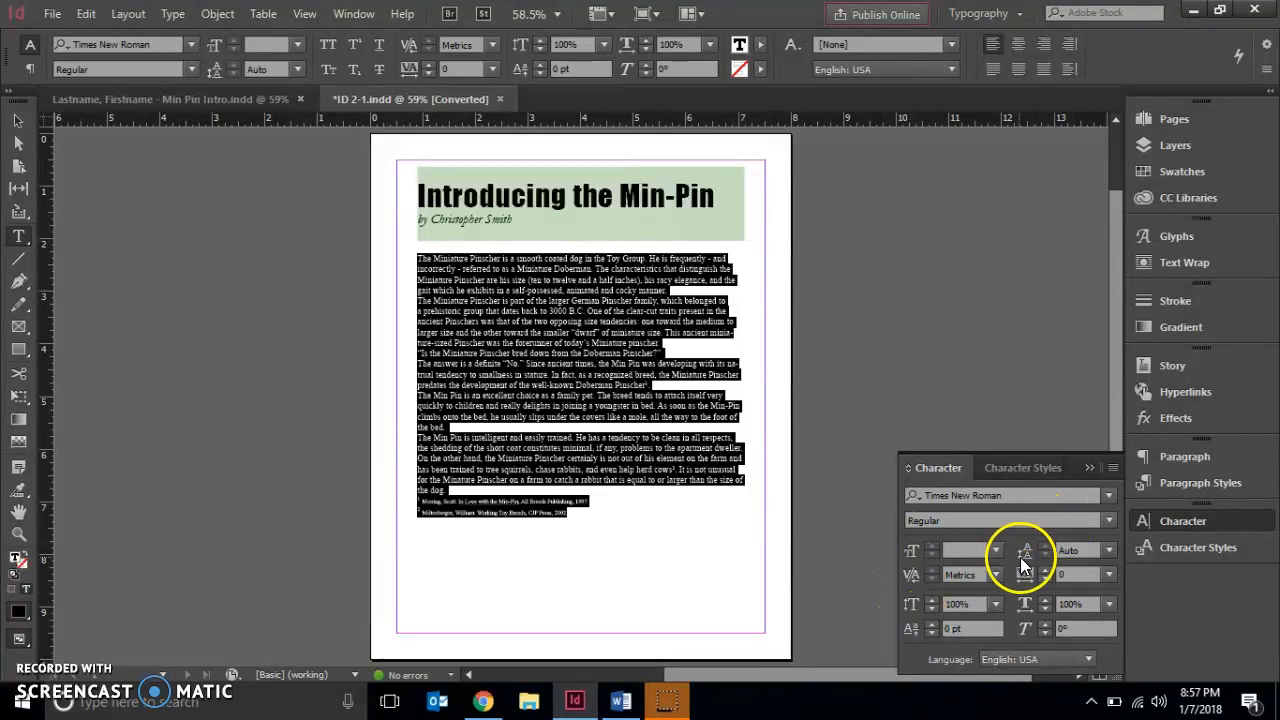
left_click(1094, 551)
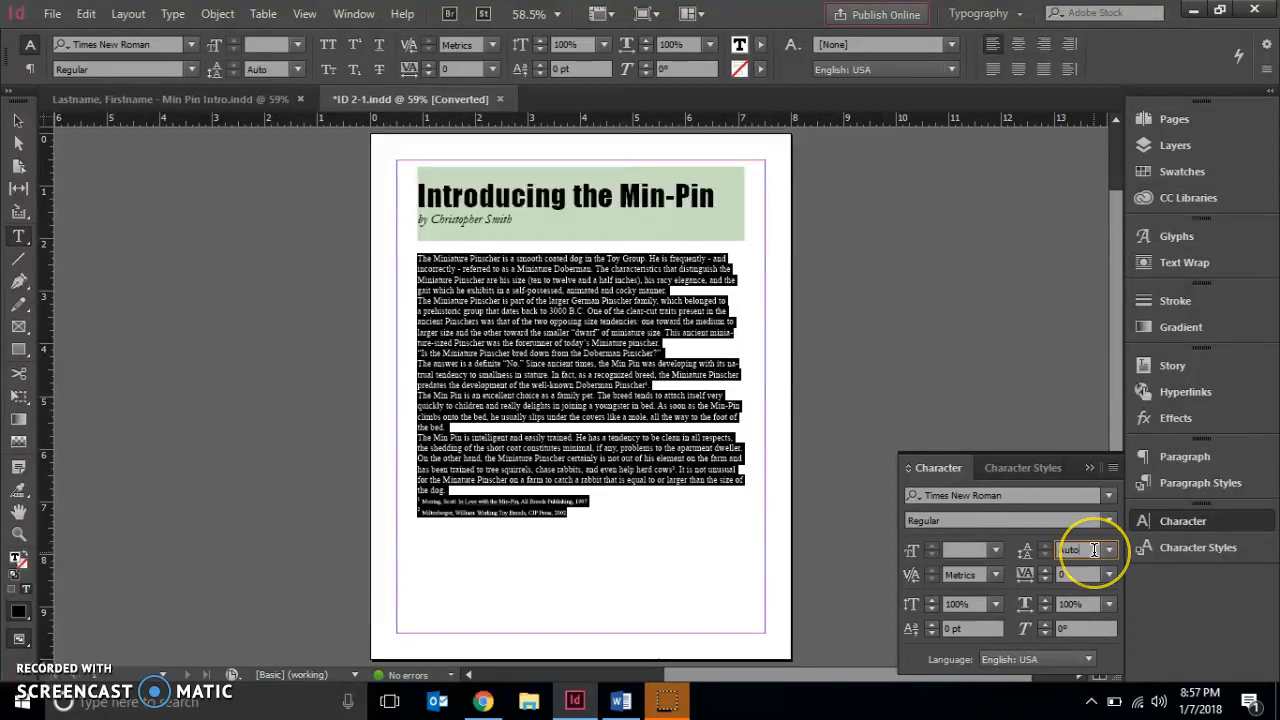
key("BackSpace")
key("BackSpace")
key("BackSpace")
key("BackSpace")
type("30")
key("Return")
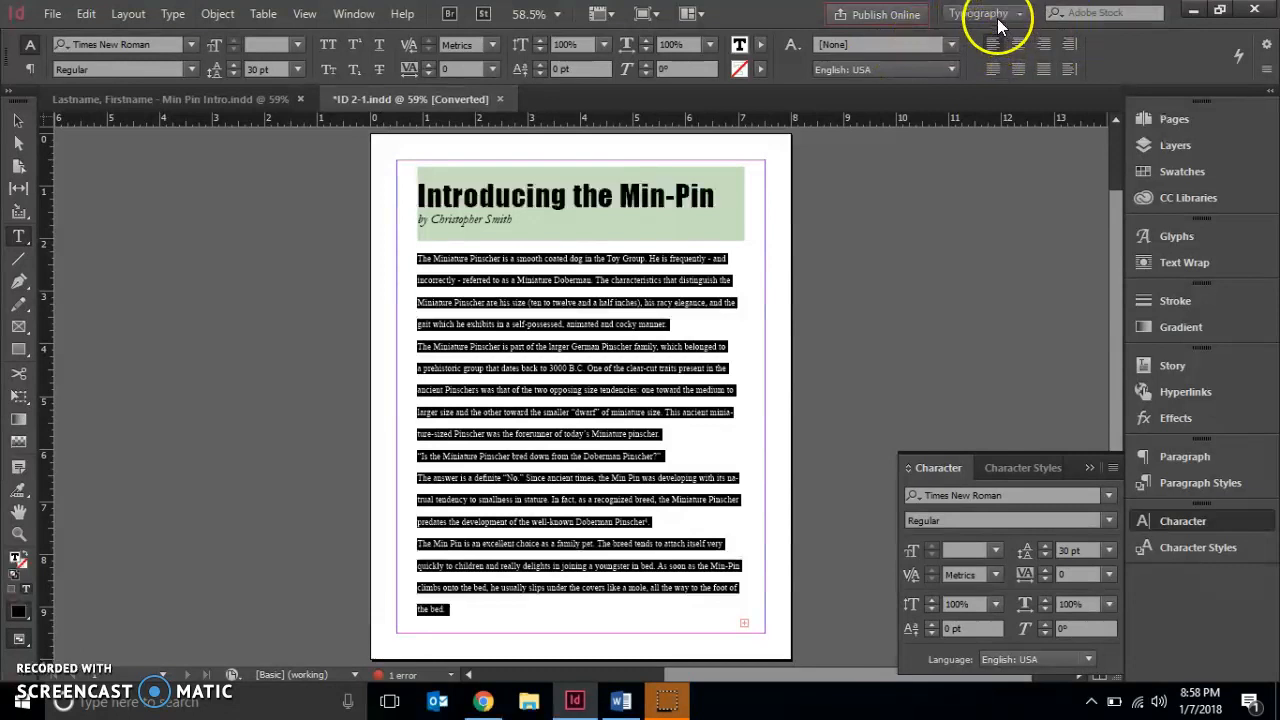
left_click(1180, 457)
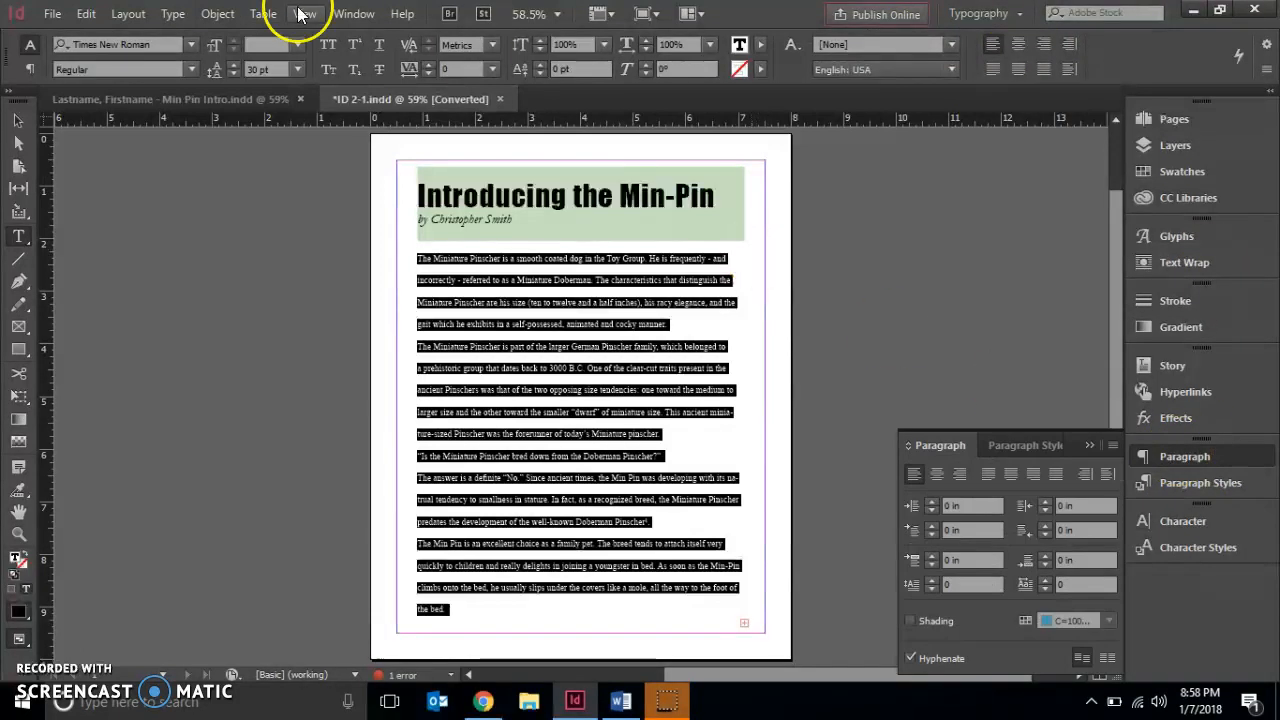
left_click(340, 20)
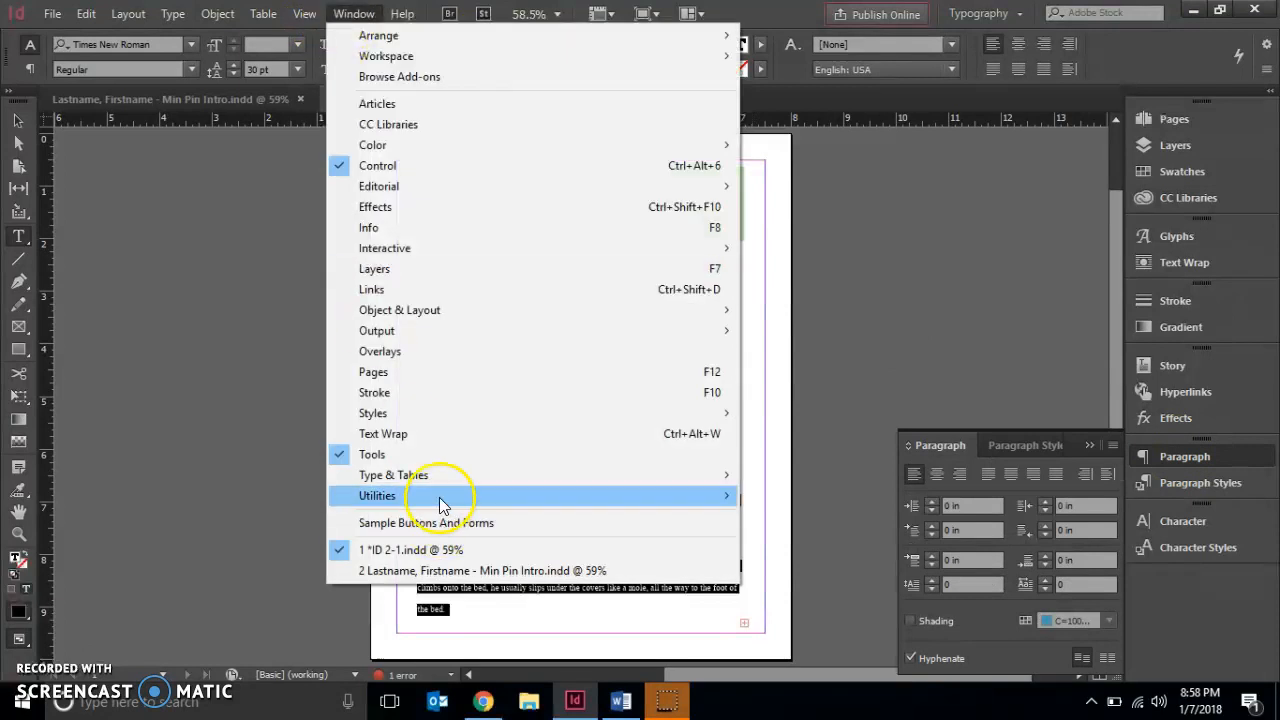
mouse_move(446, 484)
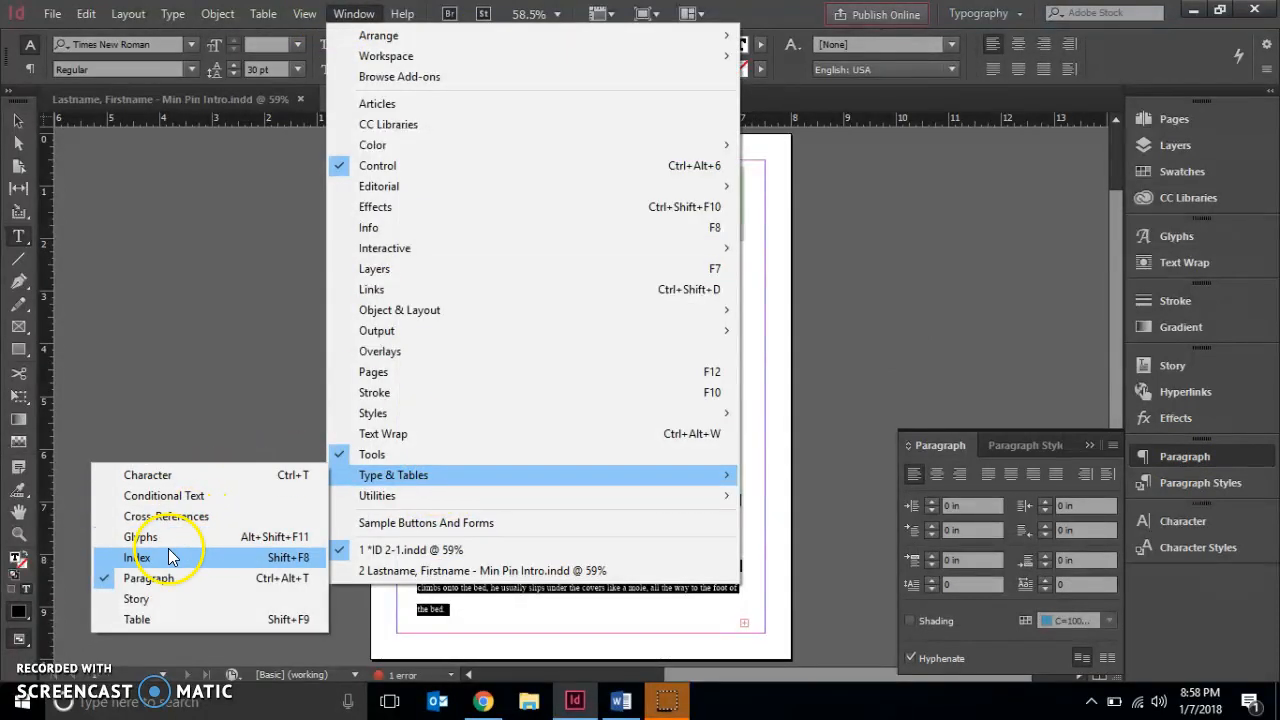
left_click(1040, 287)
Select the whole body story and justify it with the last line aligned left
left_click(912, 505)
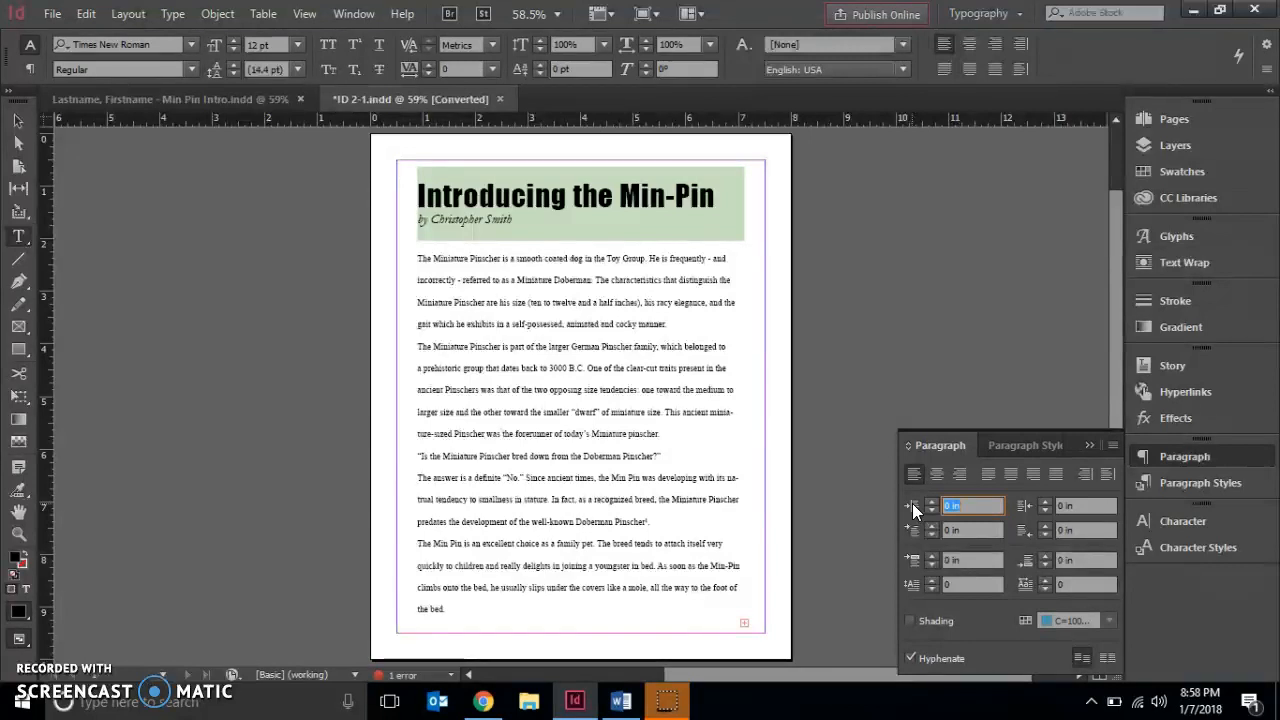
left_click(988, 482)
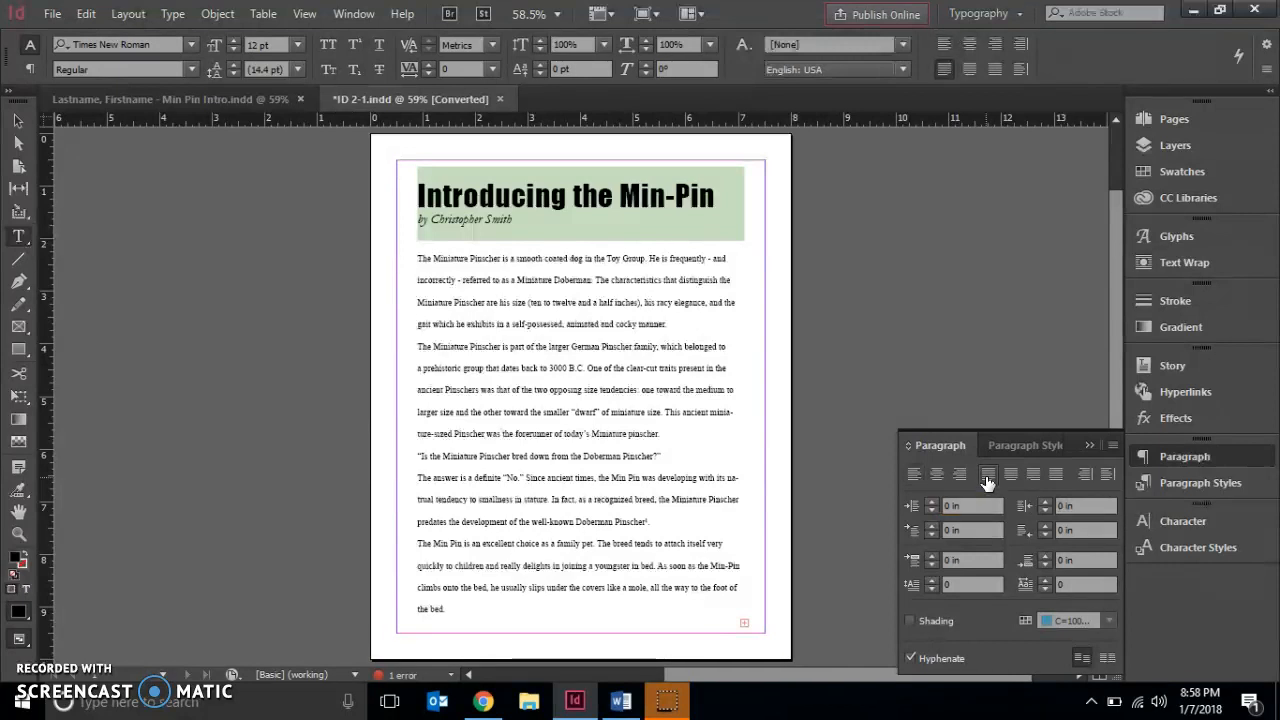
left_click(419, 261)
triple_click(430, 261)
left_click(430, 260)
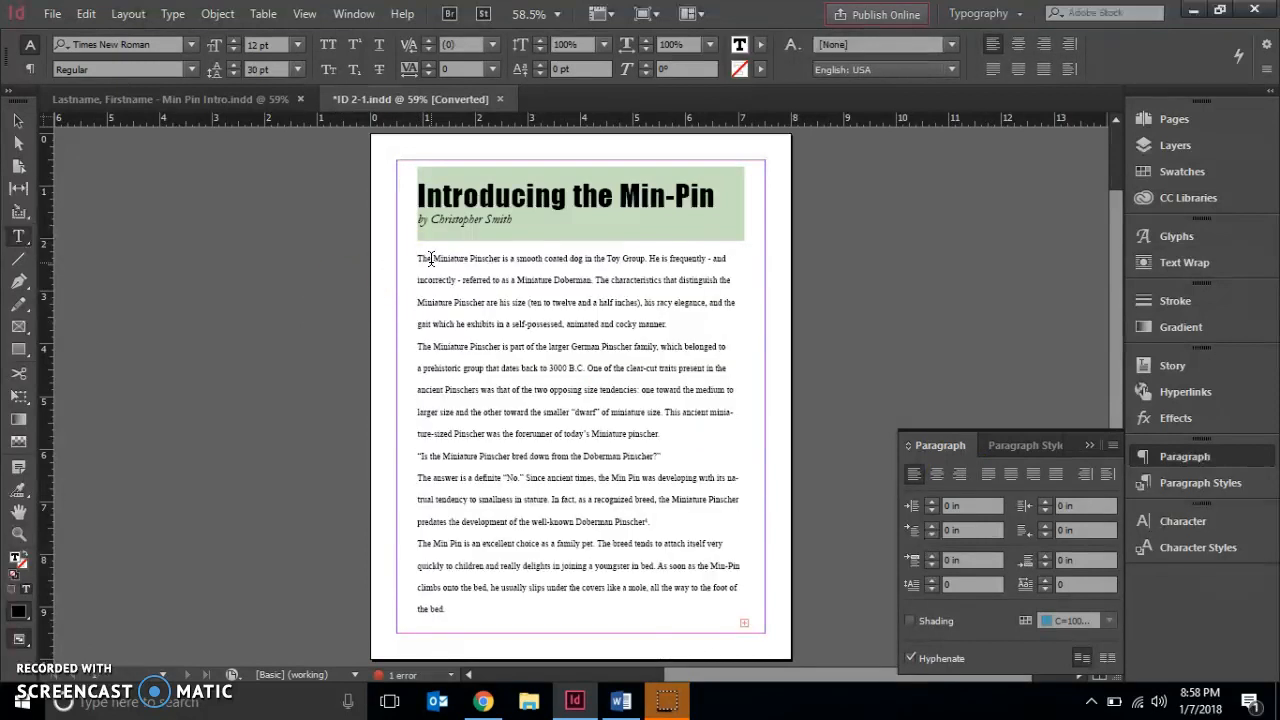
triple_click(431, 259)
left_click(431, 259)
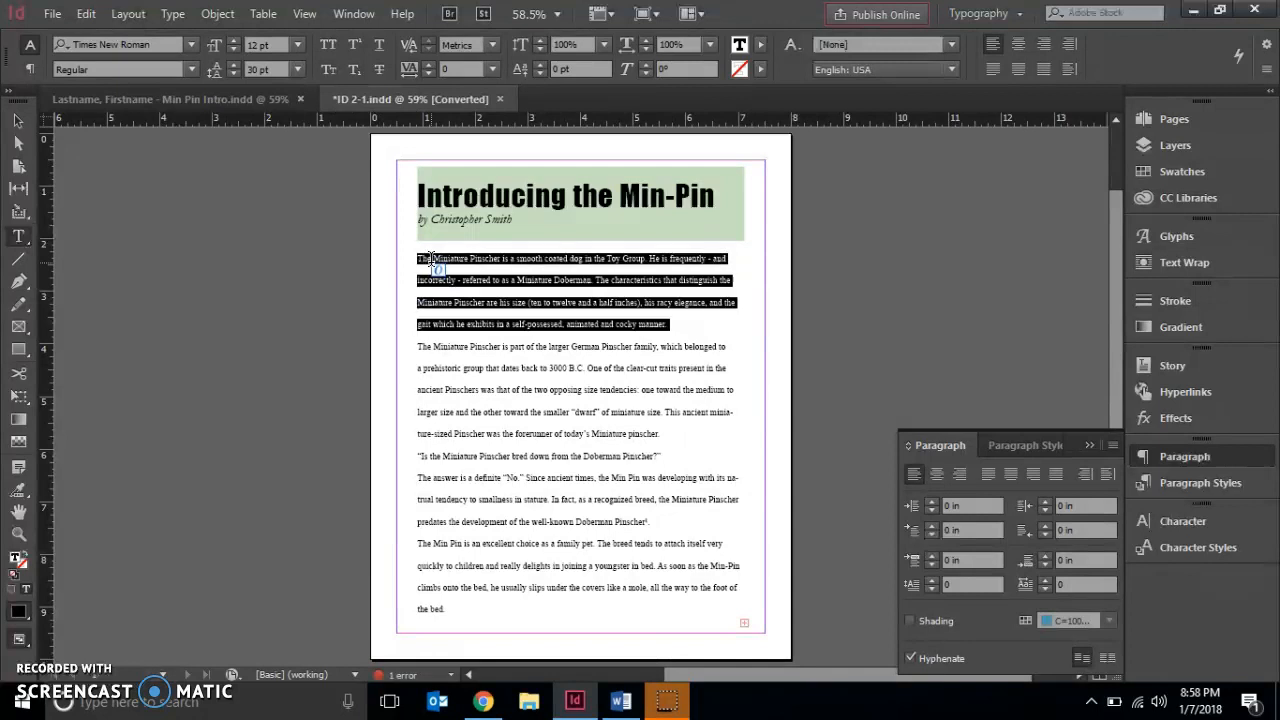
left_click(431, 259)
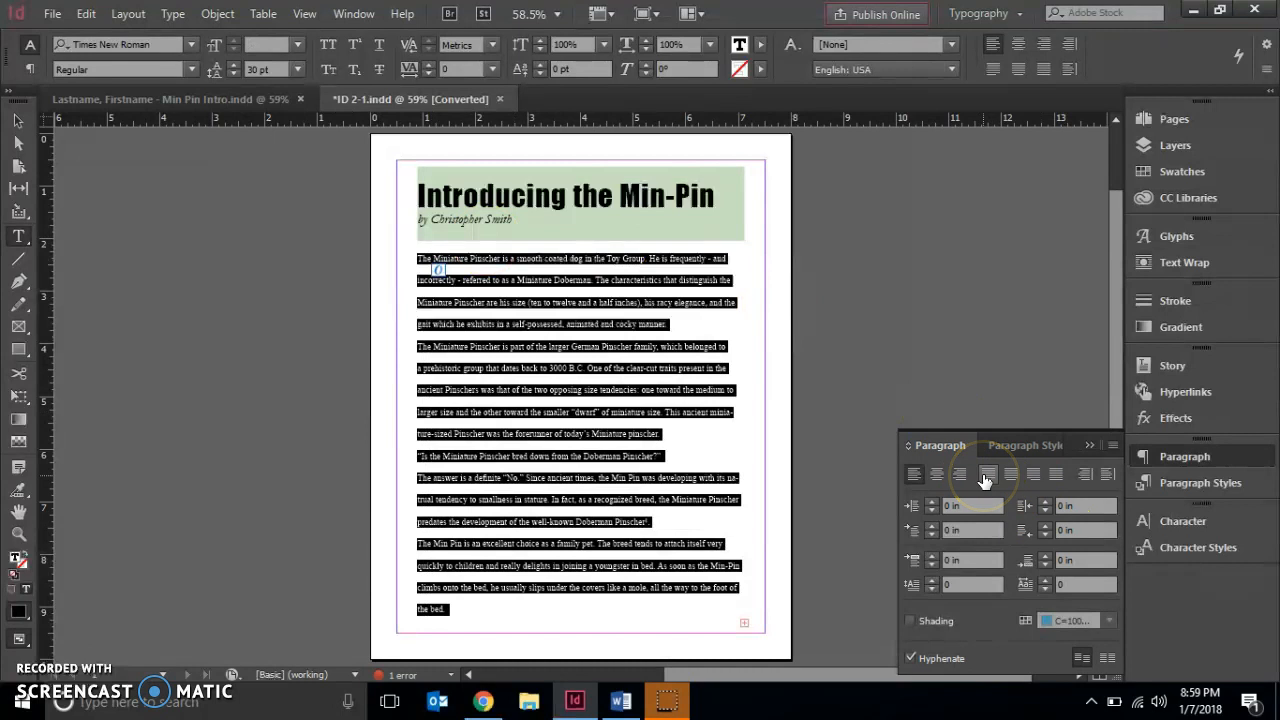
left_click(985, 478)
left_click(986, 479)
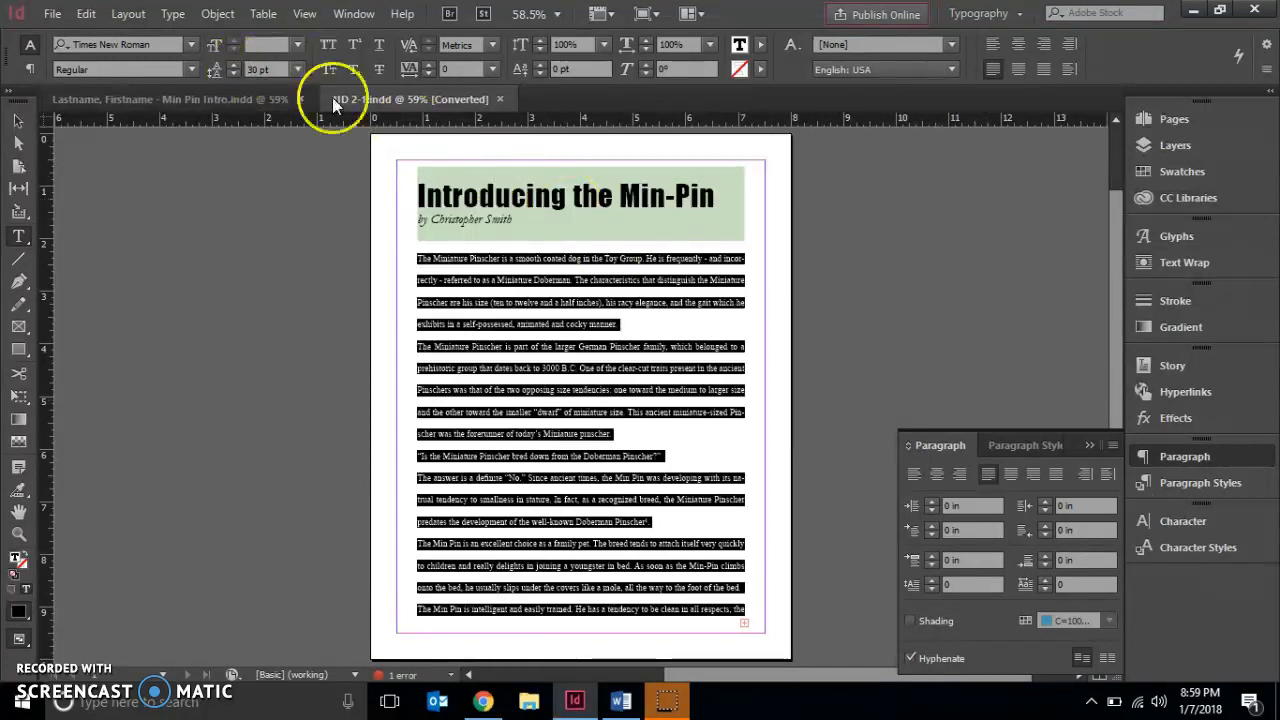
Select the title line and center-align it
left_click(490, 210)
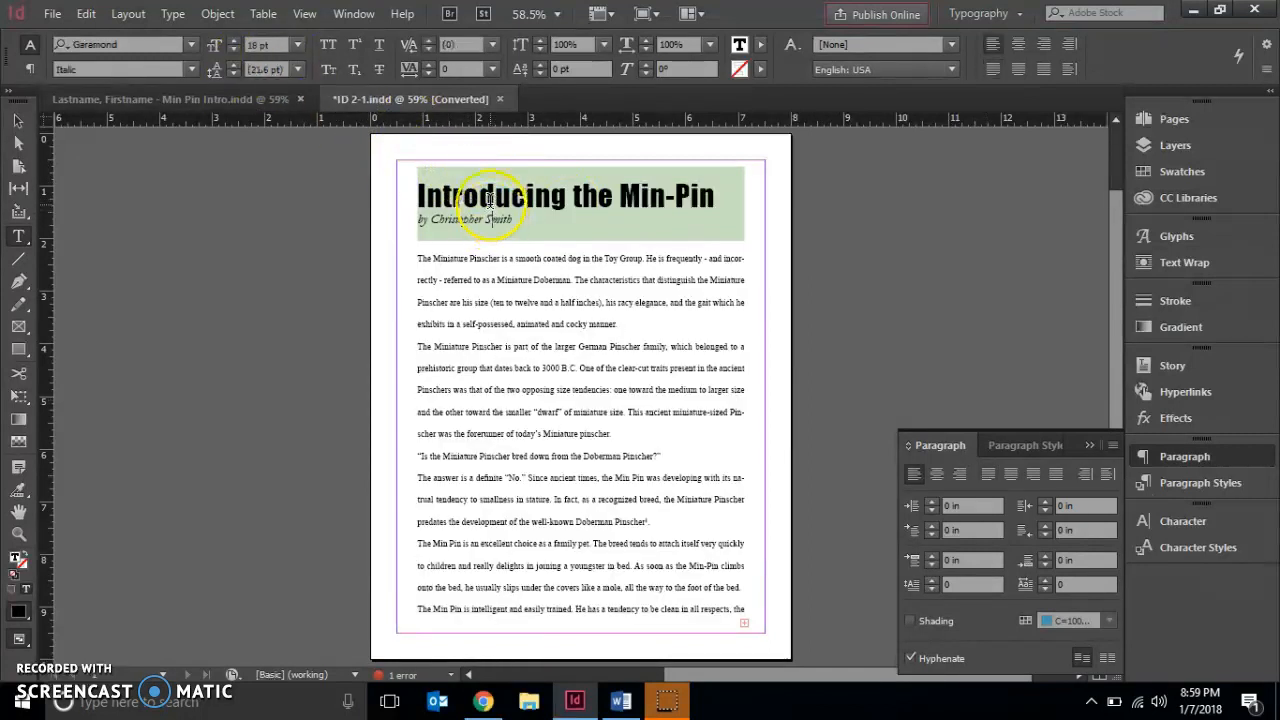
triple_click(490, 200)
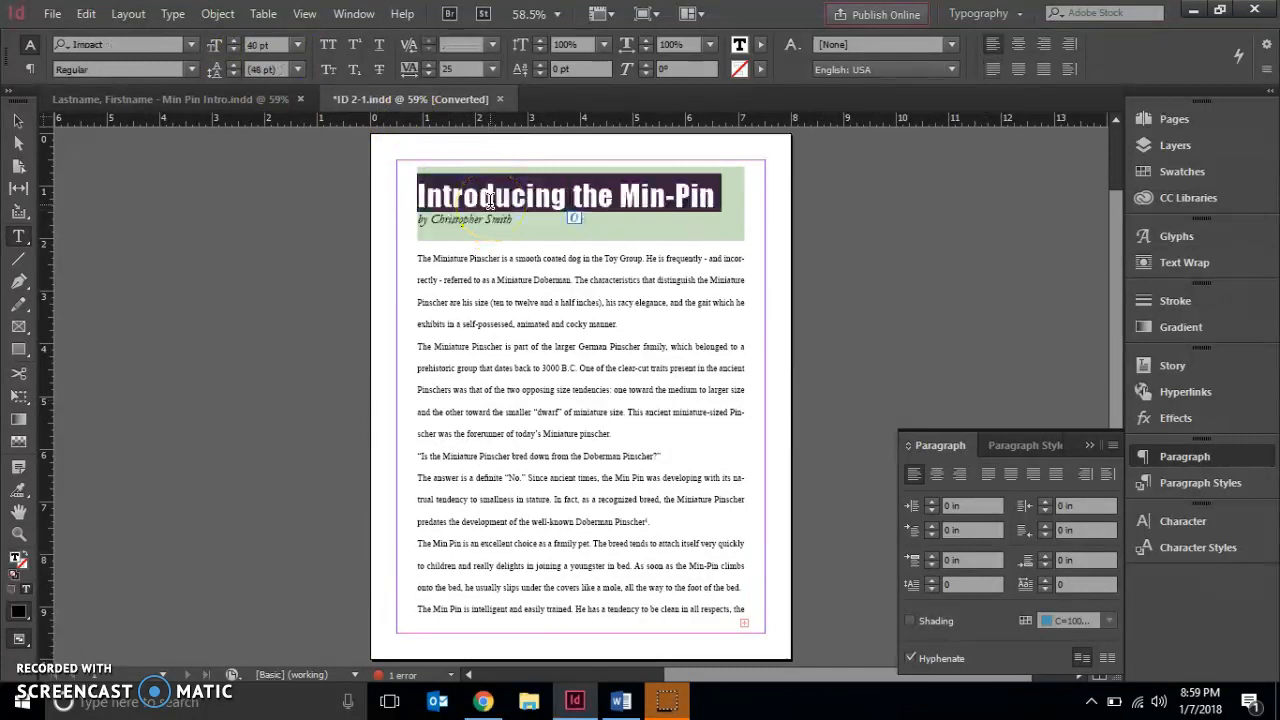
left_click(935, 476)
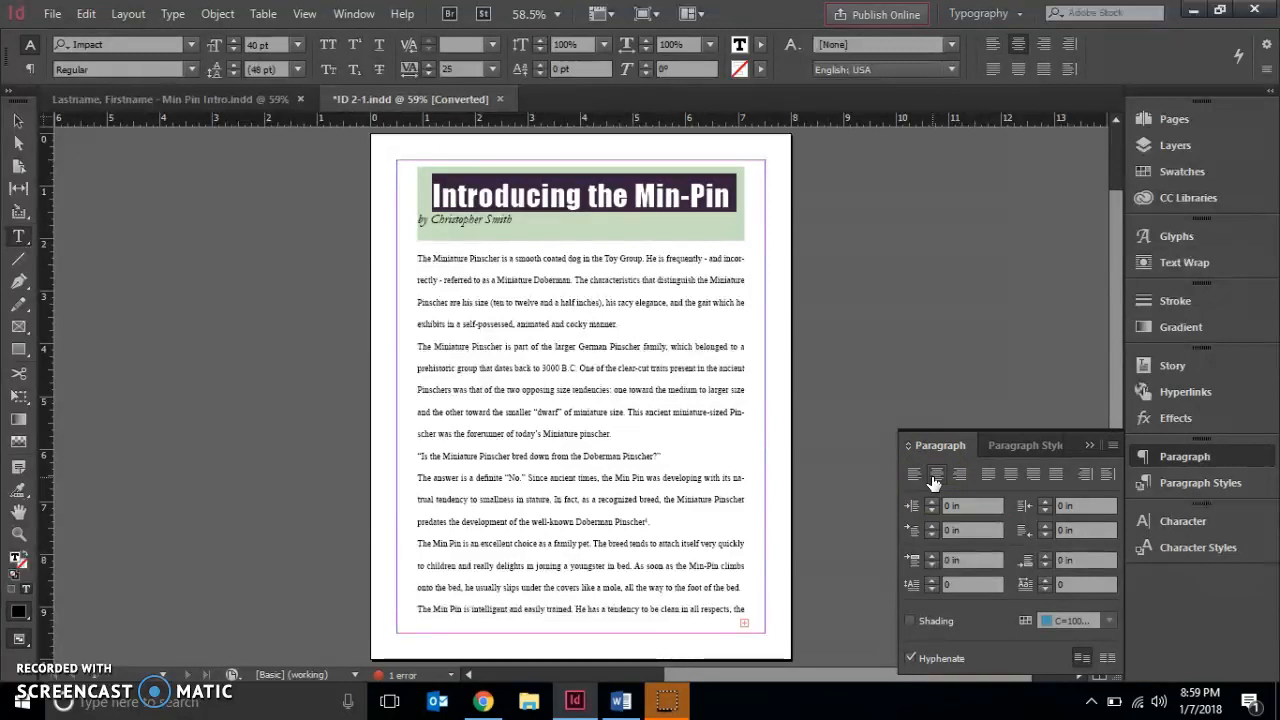
left_click(243, 237)
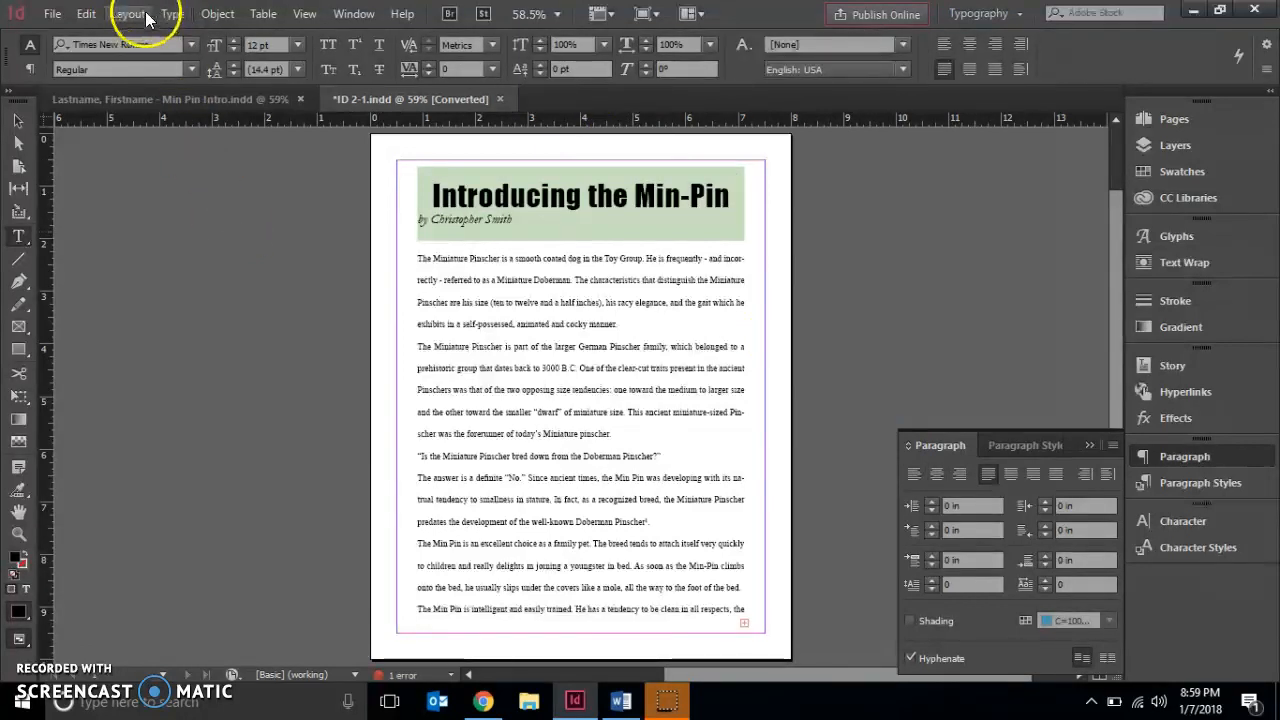
left_click(86, 13)
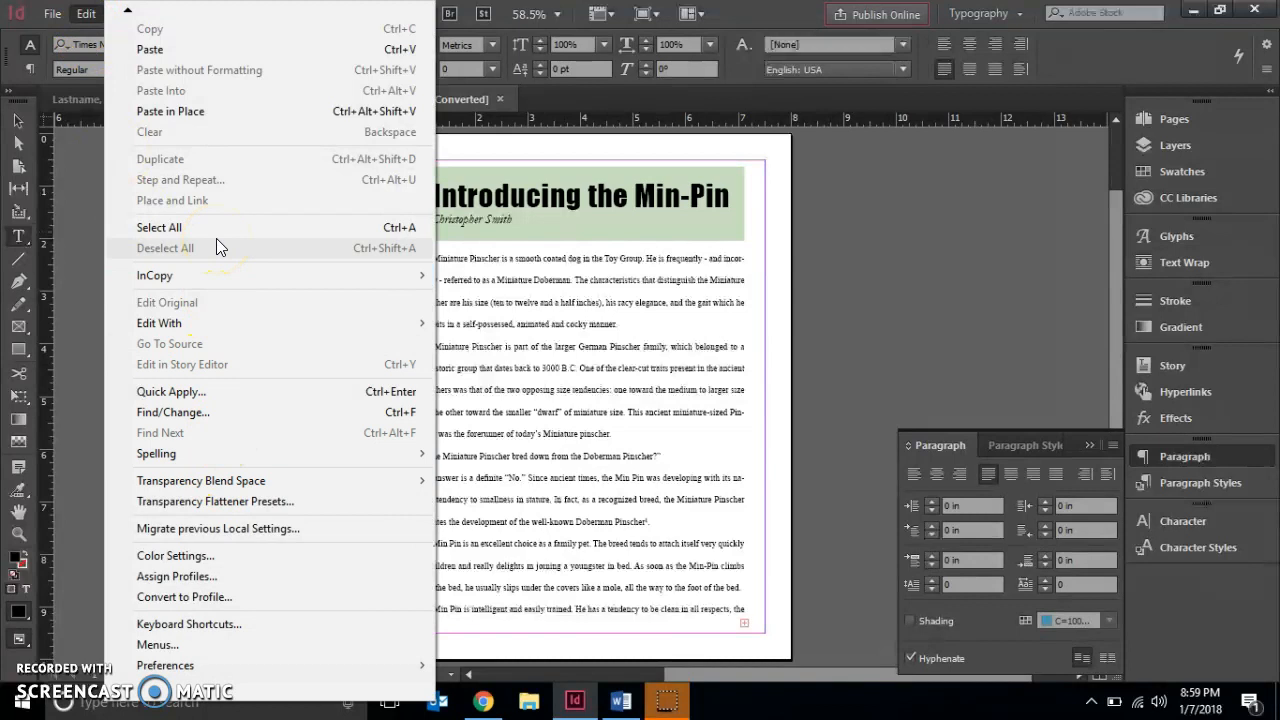
left_click(924, 207)
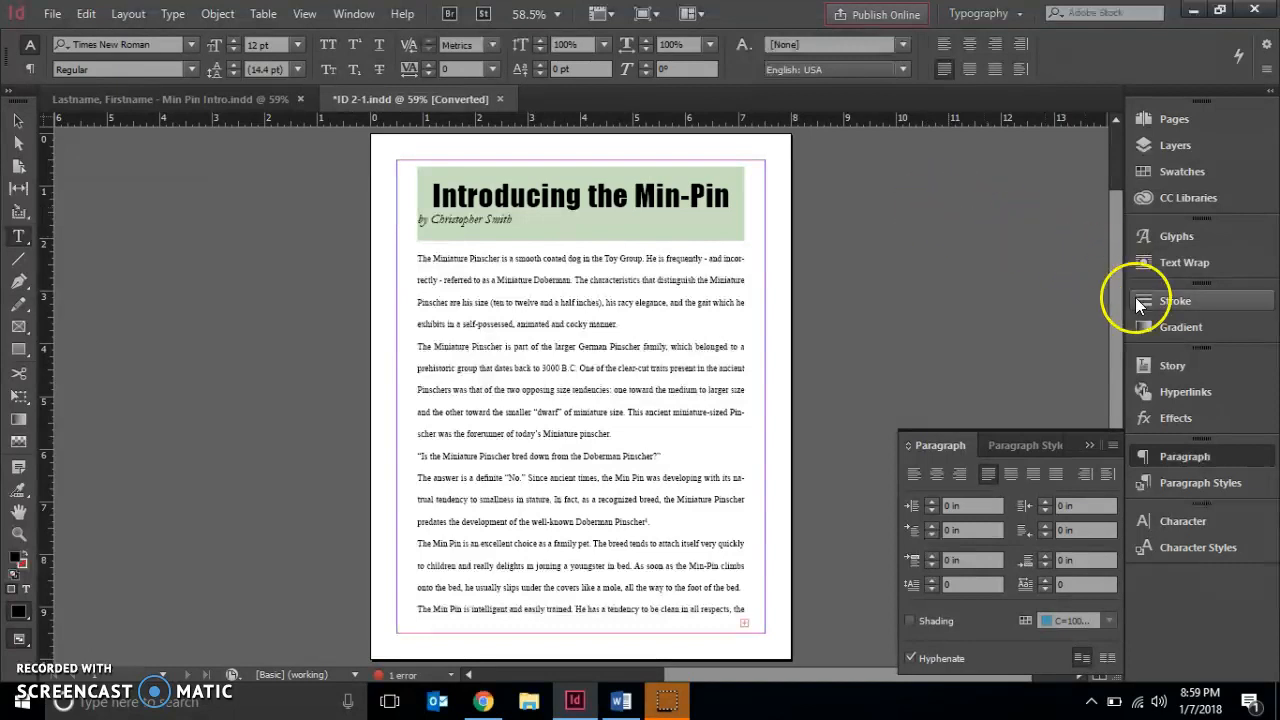
Select all body text and raise the space after each paragraph to 0.1875 in
left_click(631, 390)
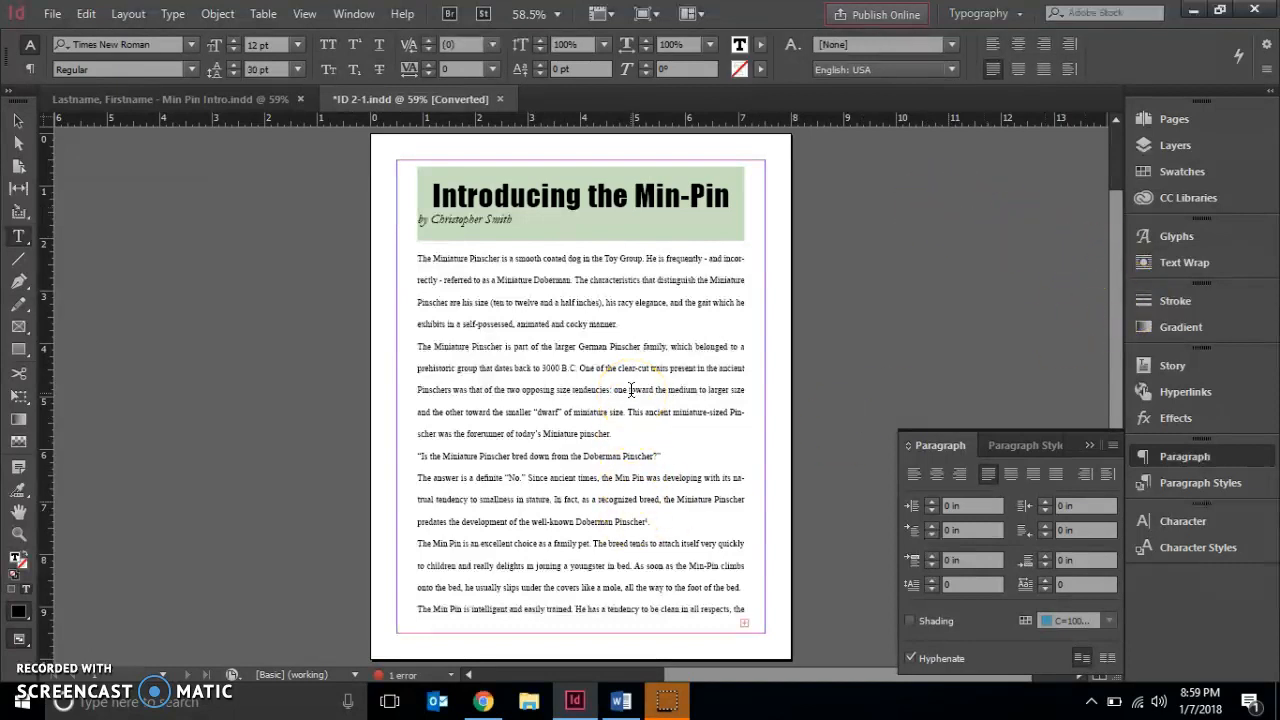
left_click(87, 14)
left_click(163, 231)
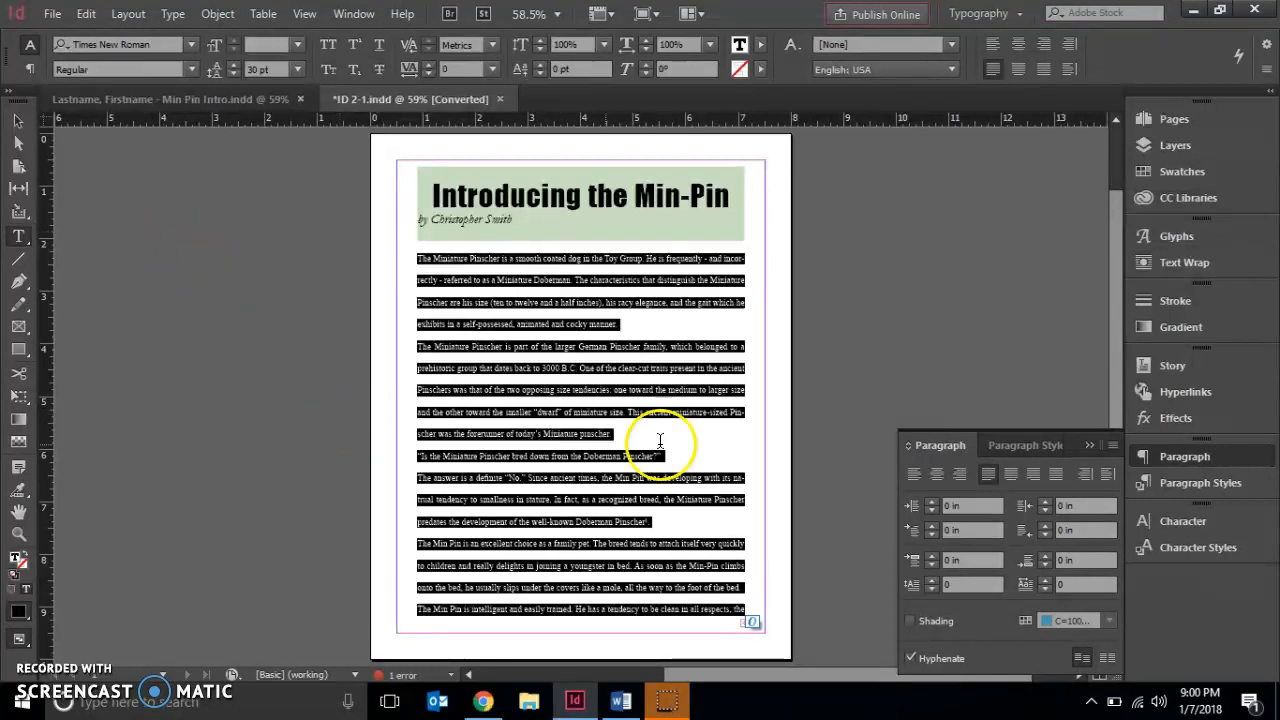
left_click(910, 508)
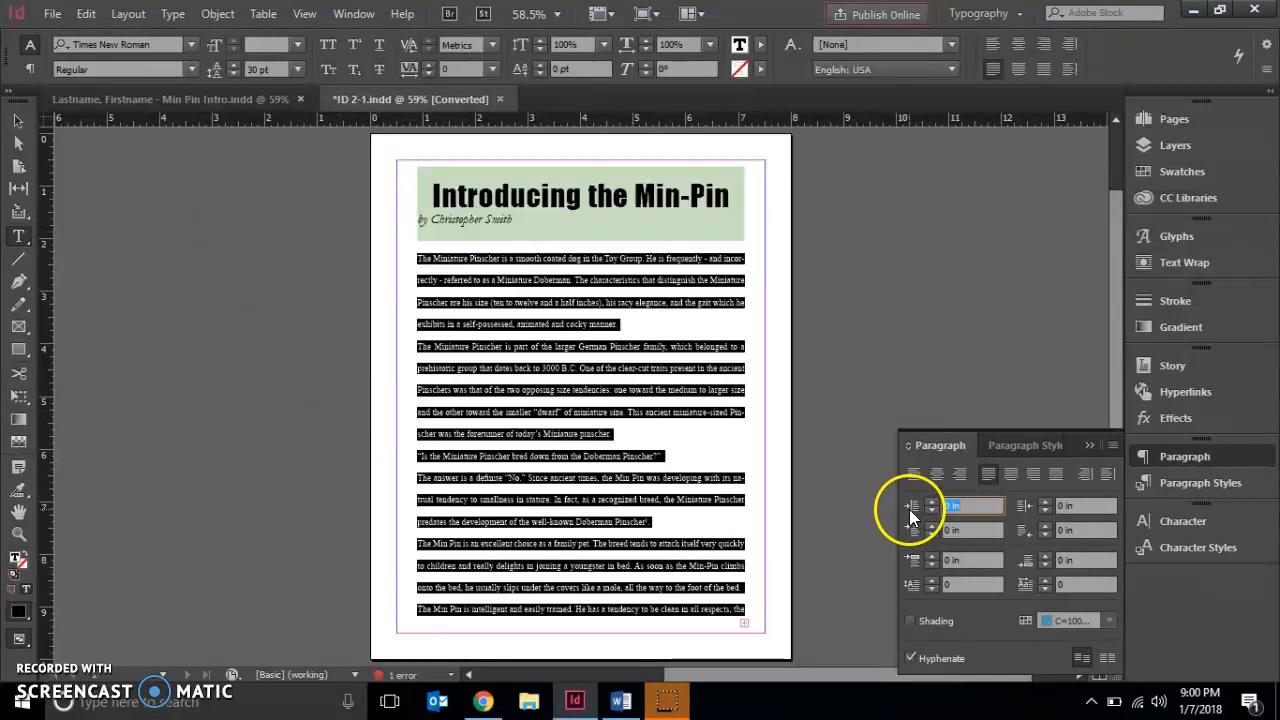
left_click(1041, 553)
left_click(1041, 553)
left_click(1041, 553)
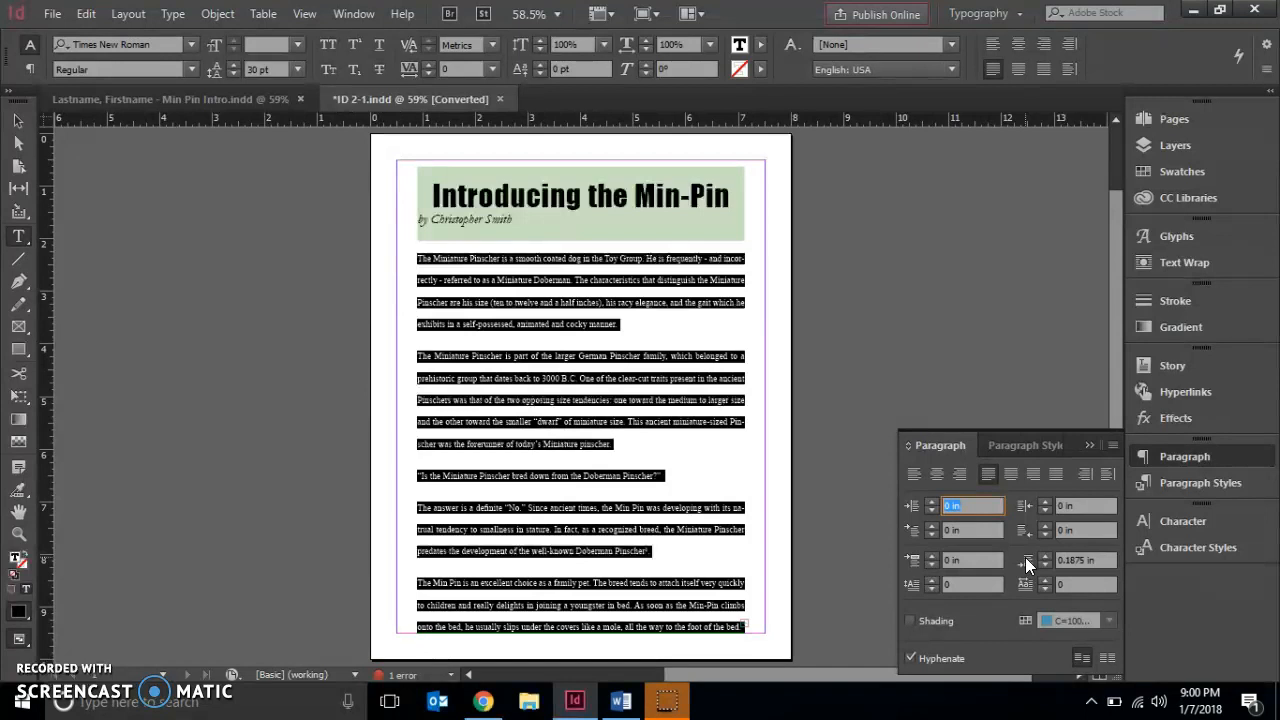
left_click(653, 510)
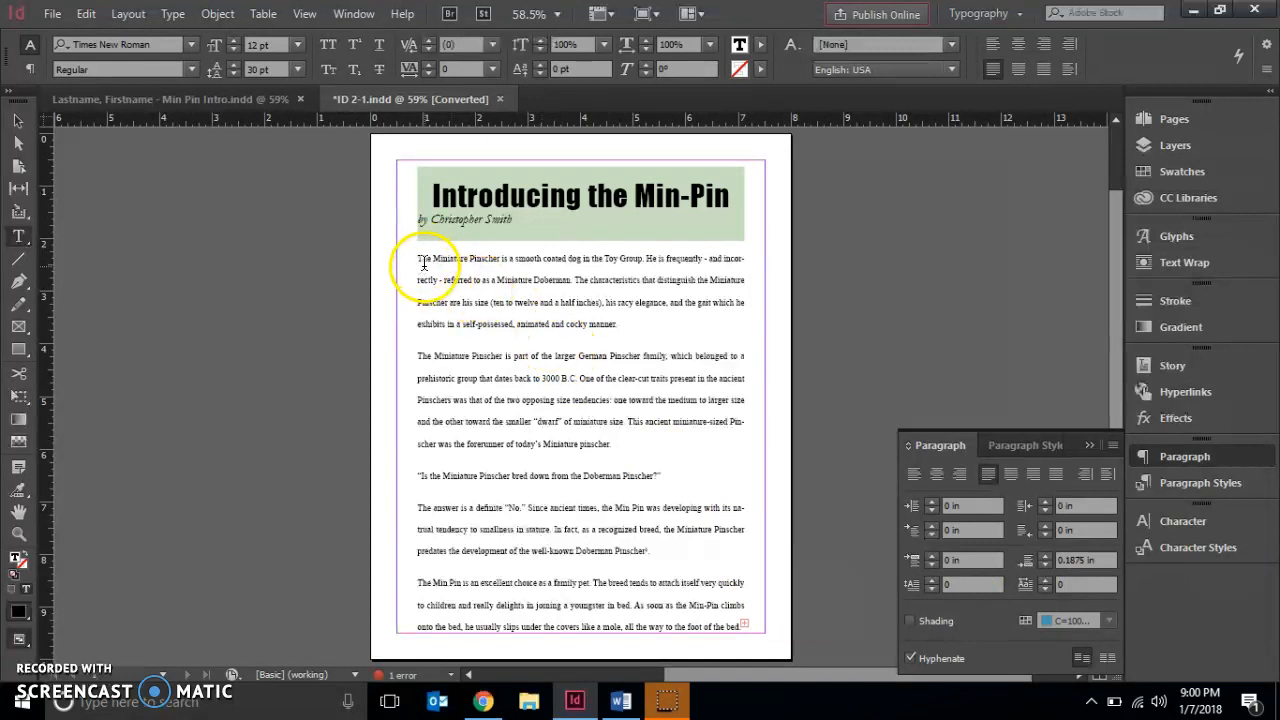
Select all body text and set its leading to 16 pt
left_click(88, 14)
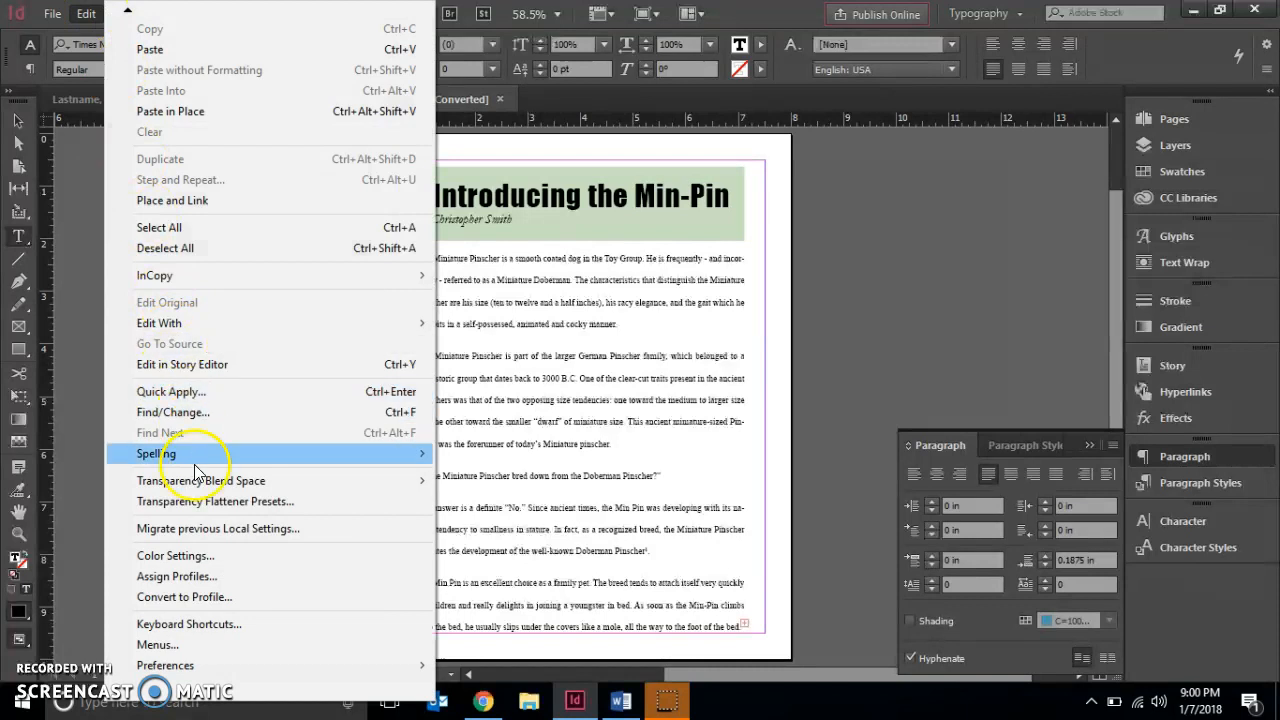
left_click(214, 228)
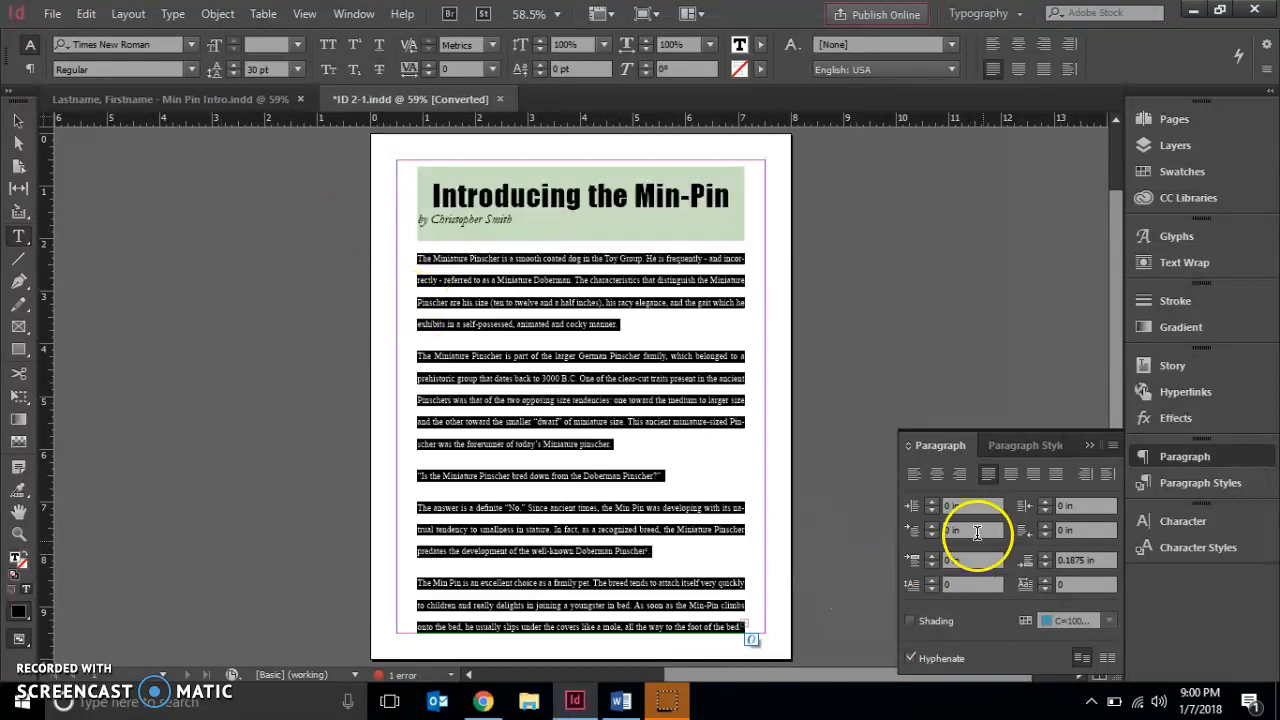
left_click(1215, 519)
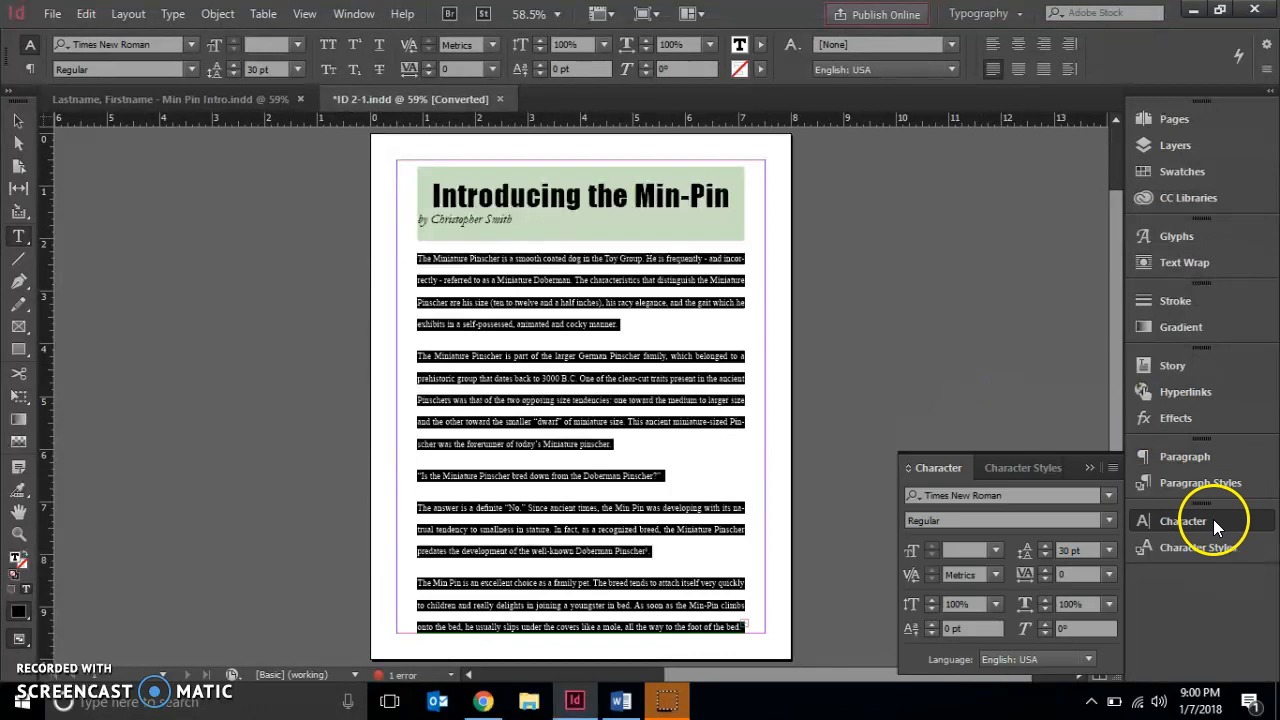
left_click(1023, 551)
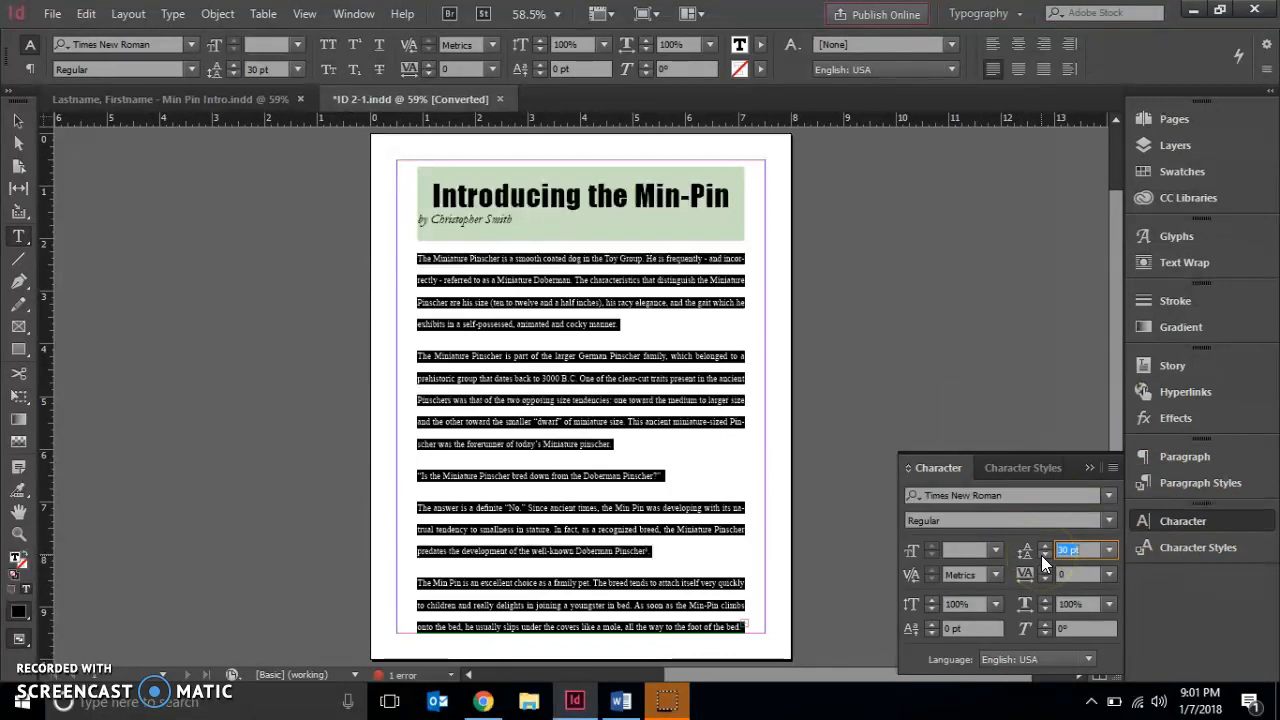
type("16")
key("Return")
left_click(1041, 555)
left_click(362, 447)
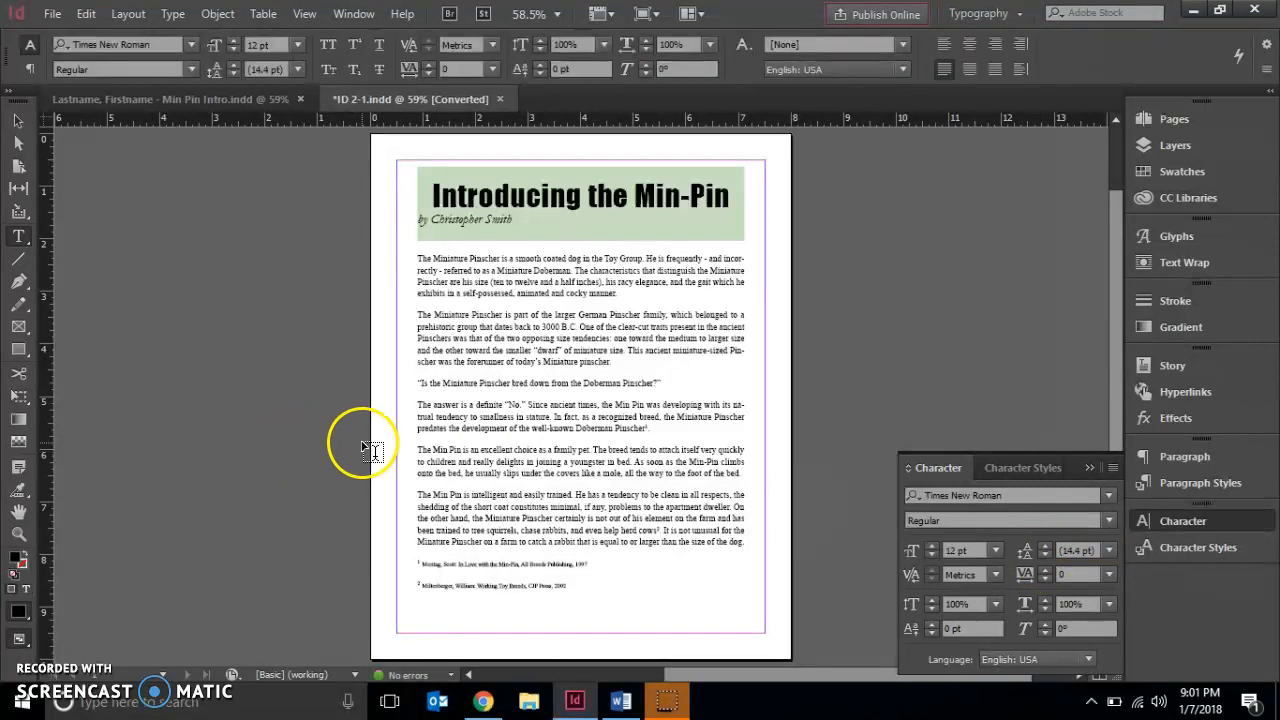
left_click(1201, 468)
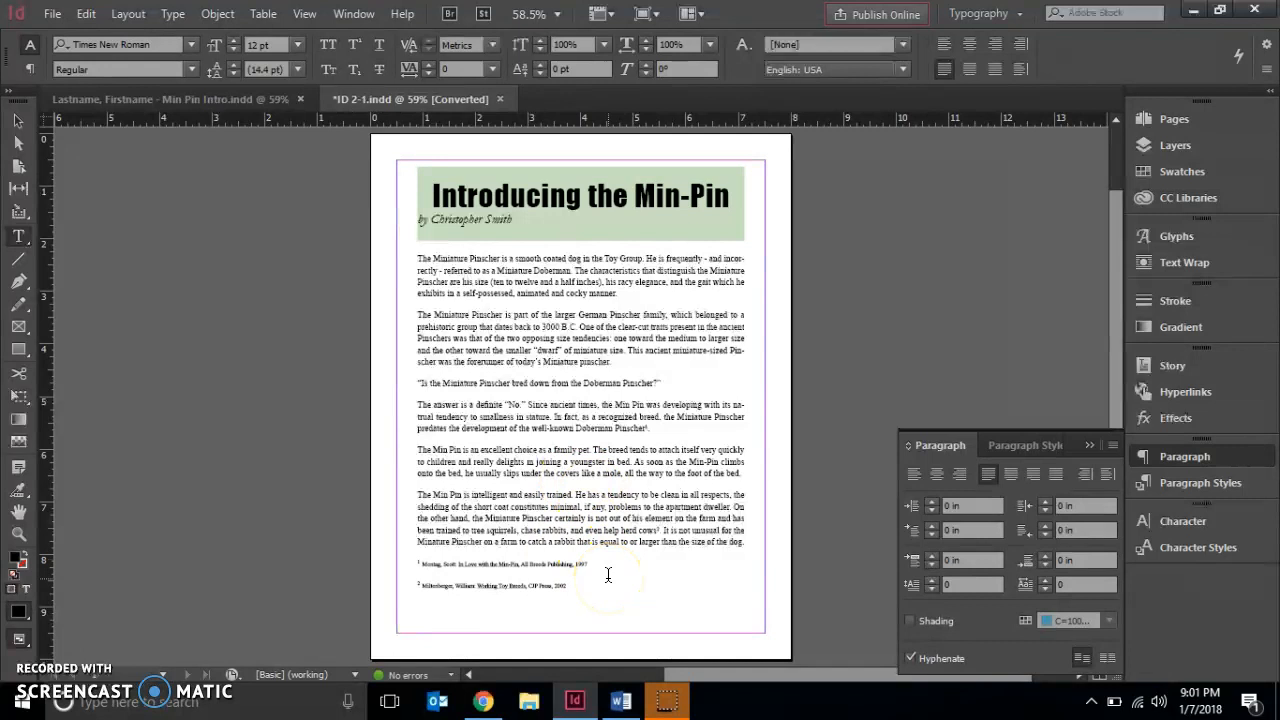
Select both footnotes and set their space after to 0 in
left_click(420, 566)
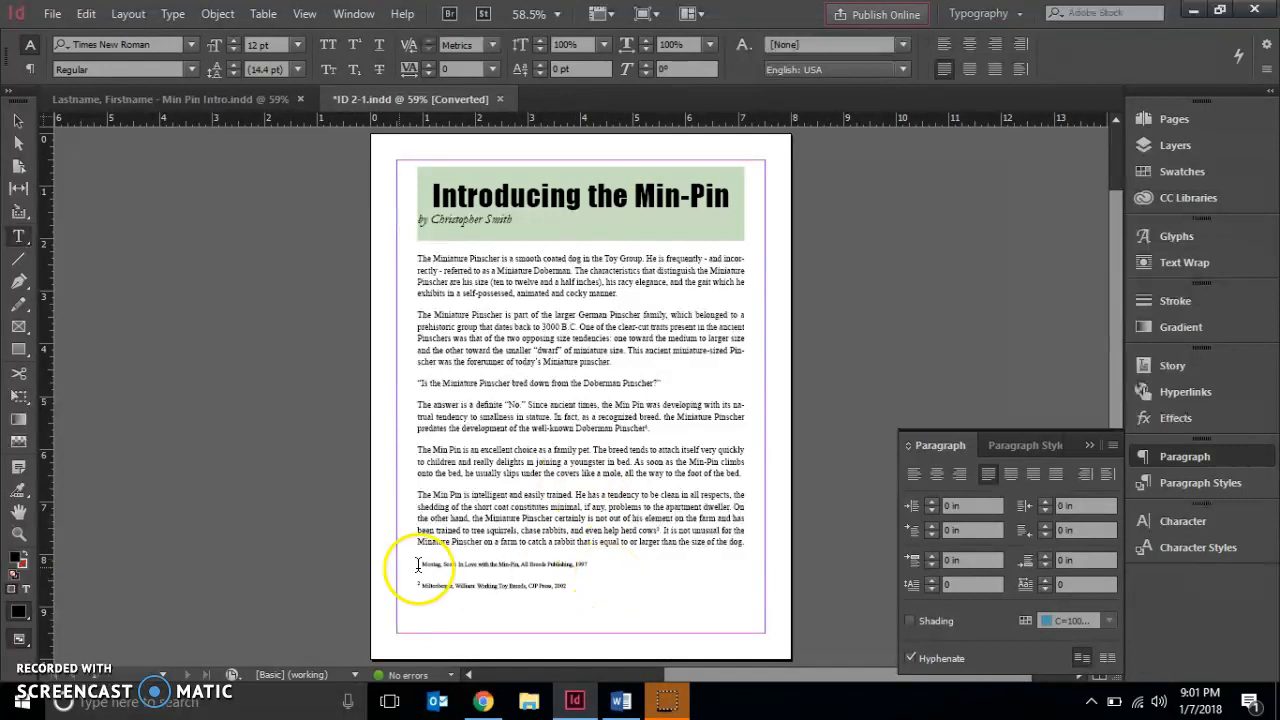
left_click_drag(421, 565, 575, 598)
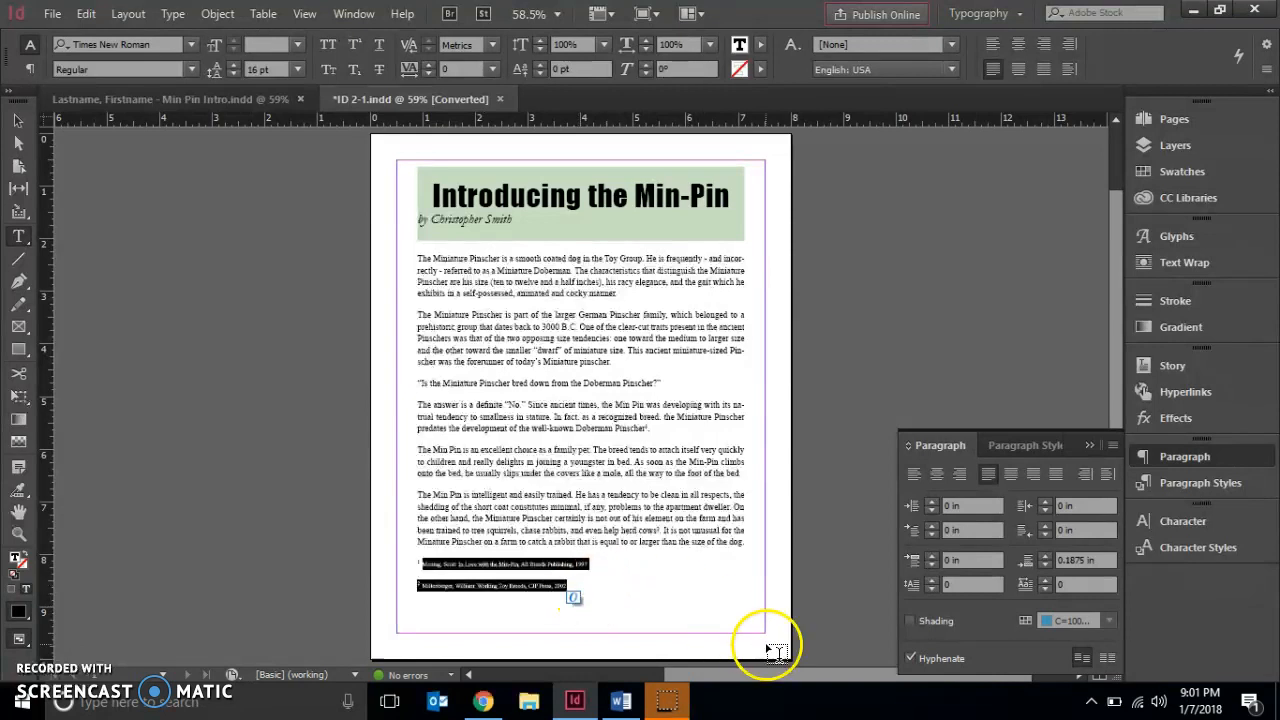
left_click(1024, 558)
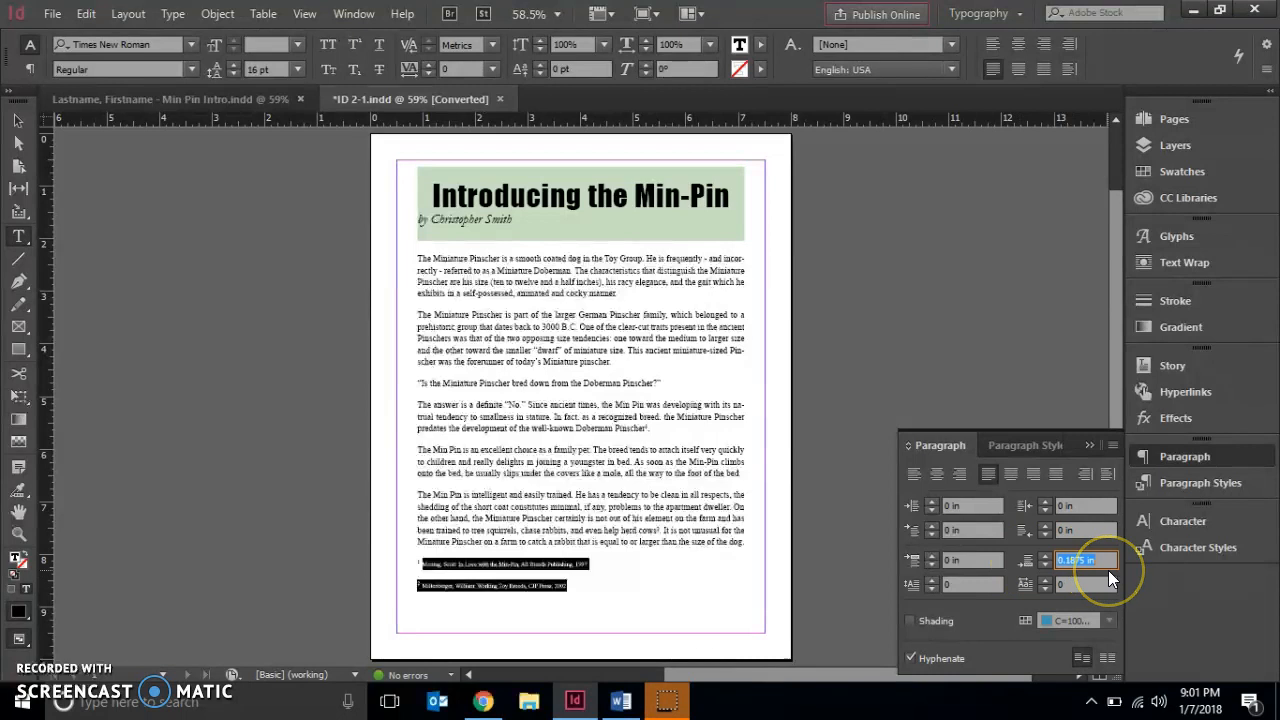
type("0")
key("Return")
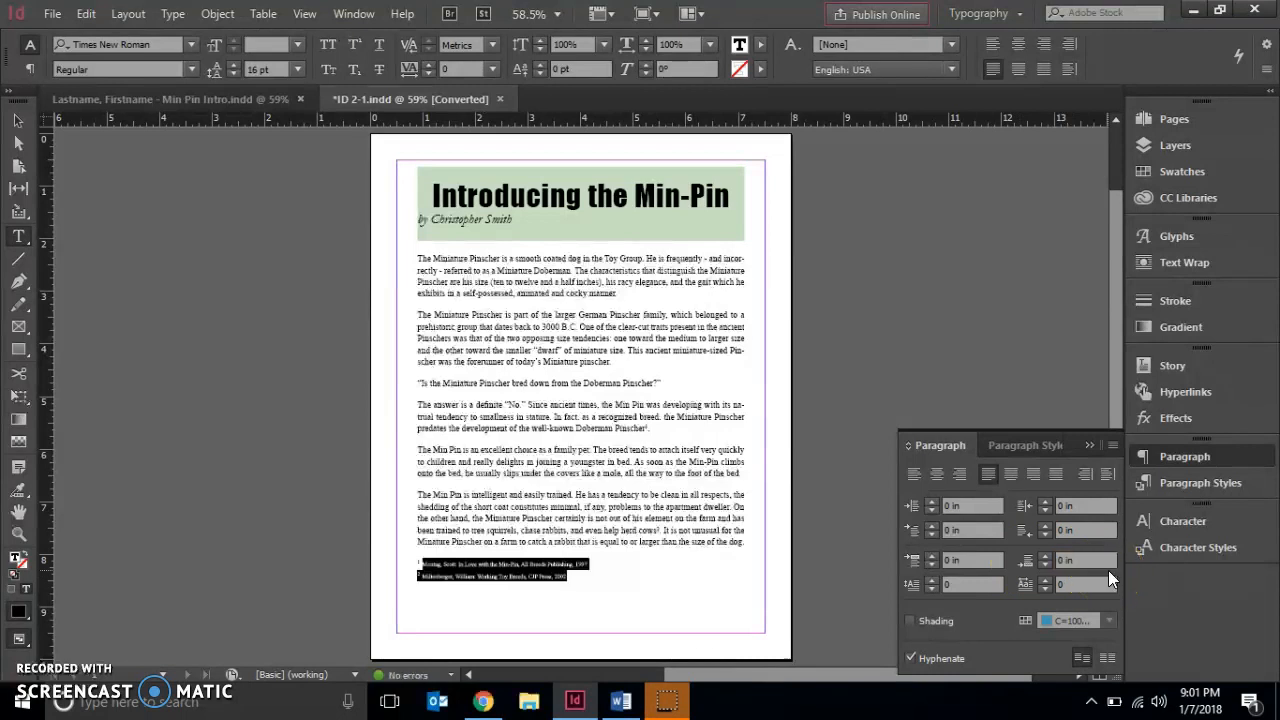
Select the first footnote and set its space before to 0.25 in
left_click_drag(581, 584, 417, 566)
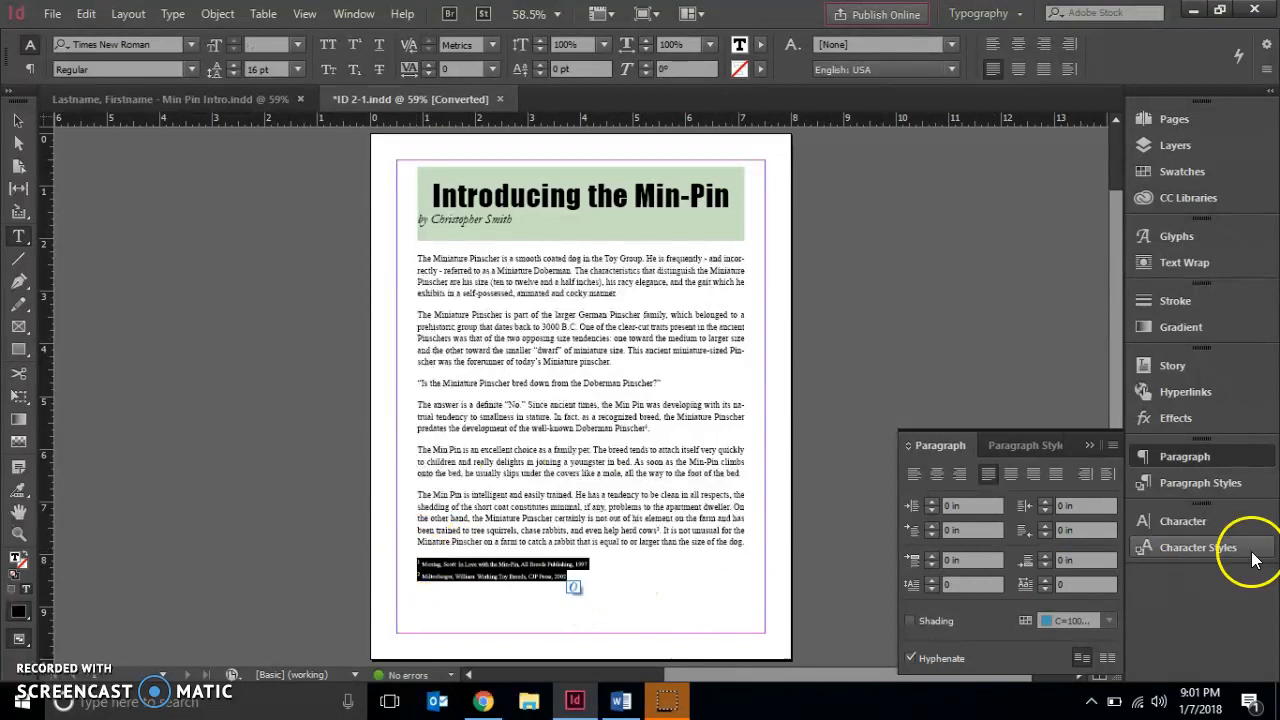
left_click(1080, 562)
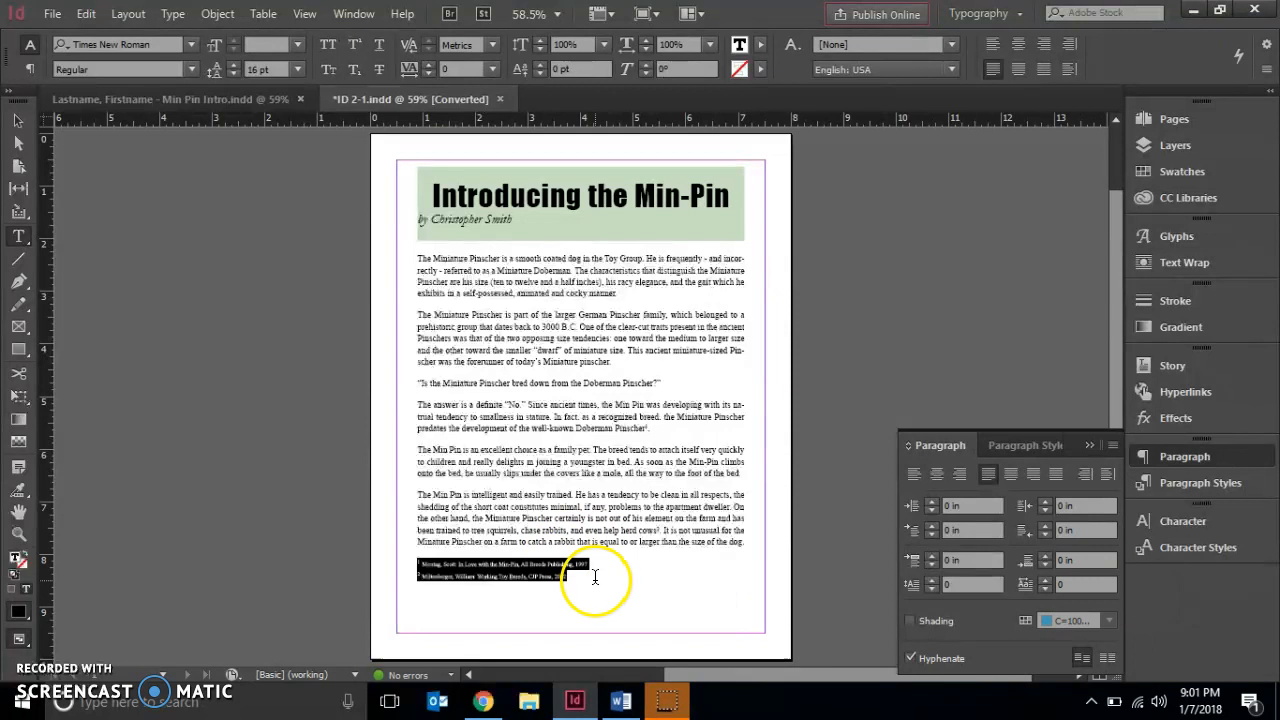
left_click(594, 564)
left_click_drag(594, 564, 396, 564)
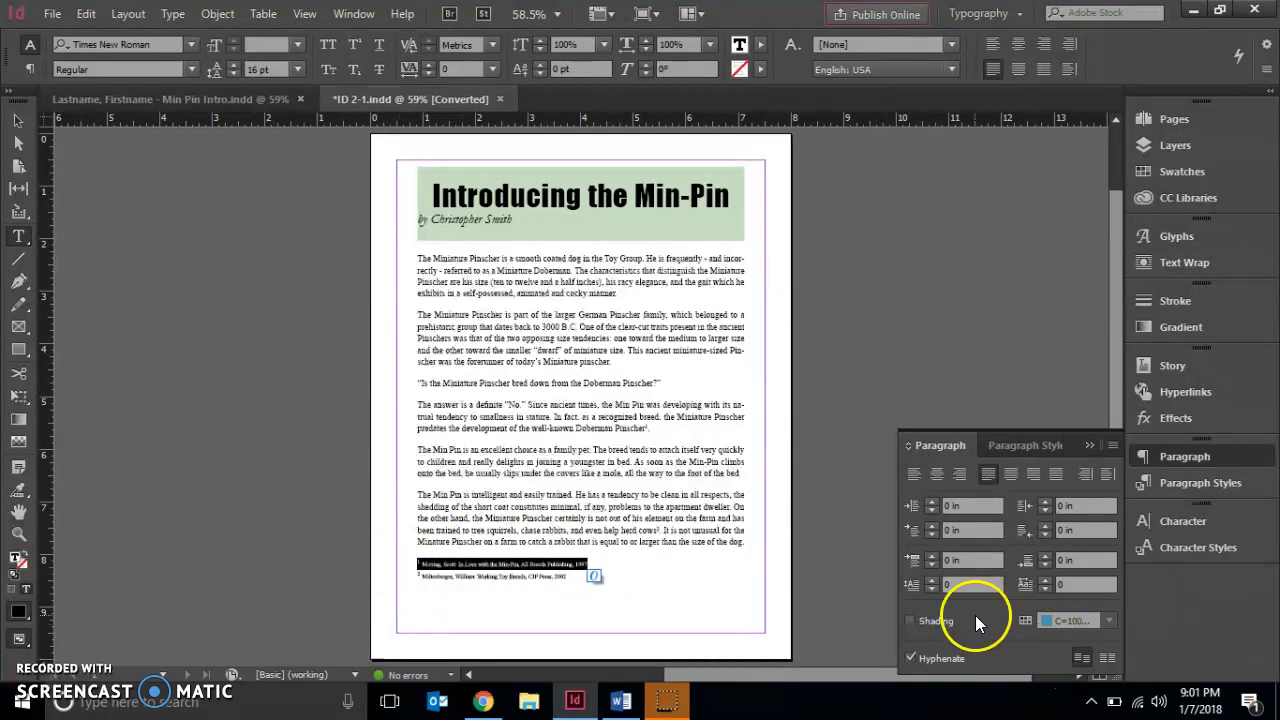
left_click(910, 558)
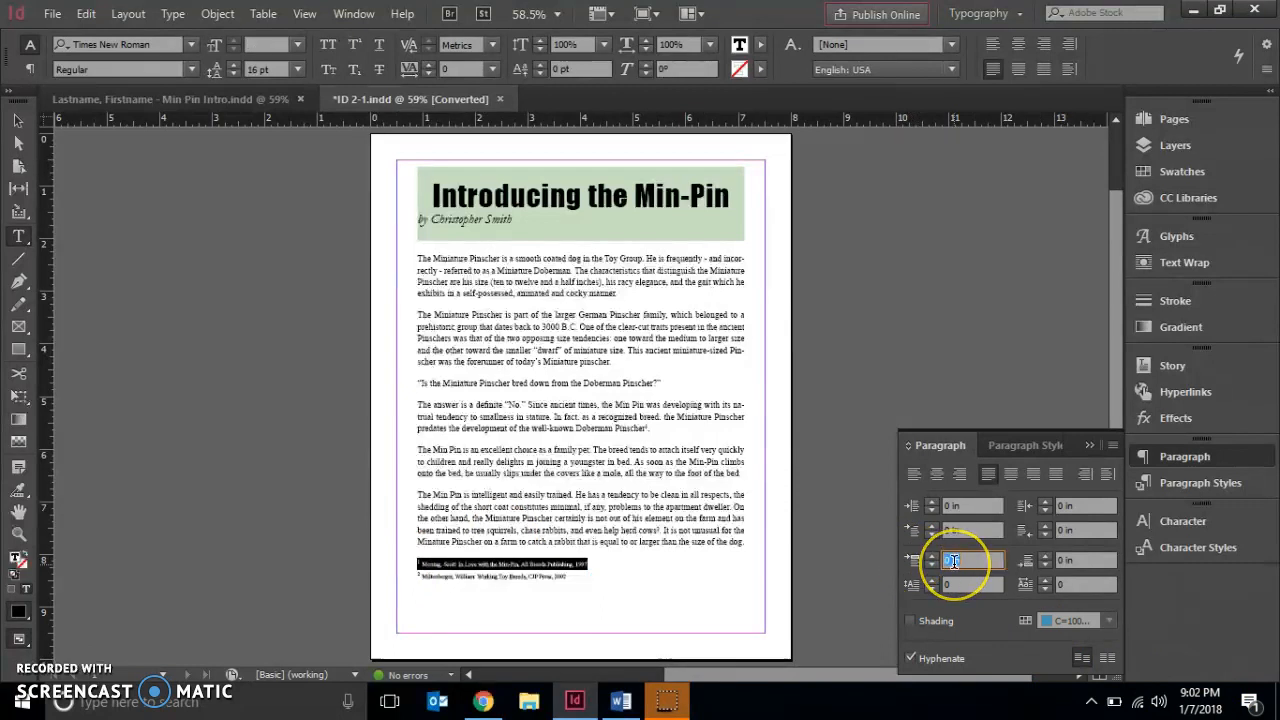
type(".25")
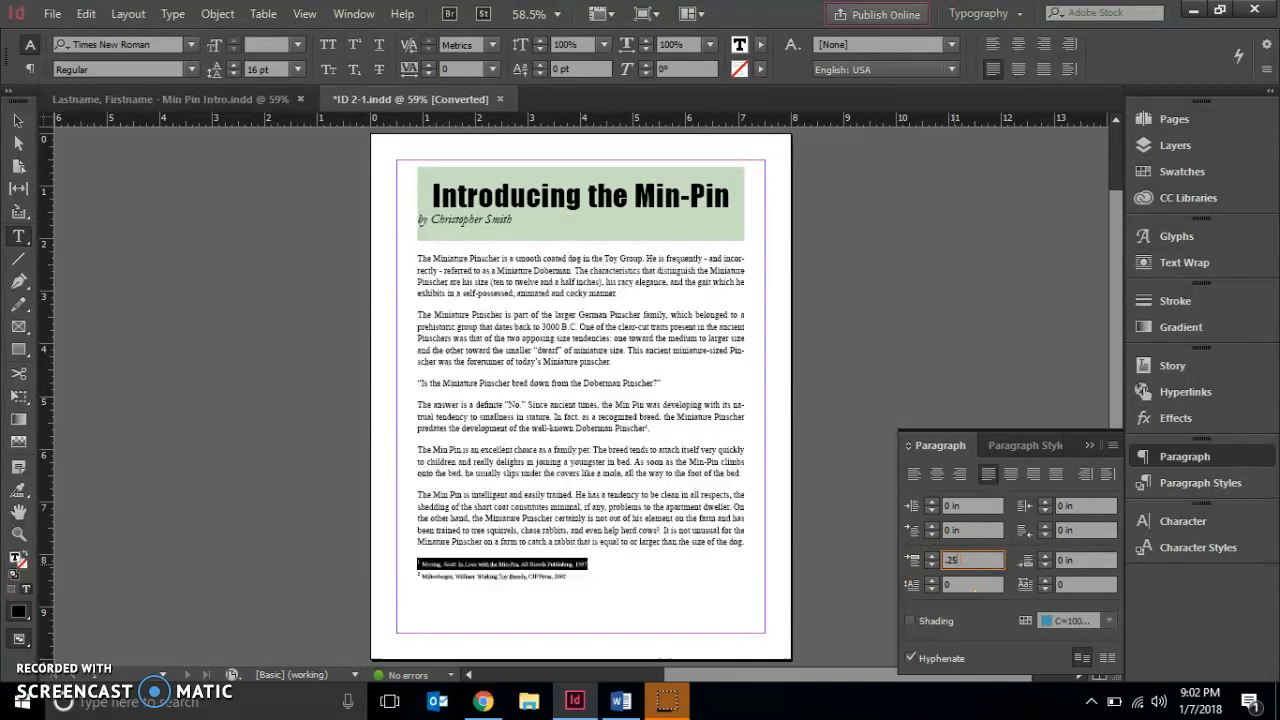
key("Return")
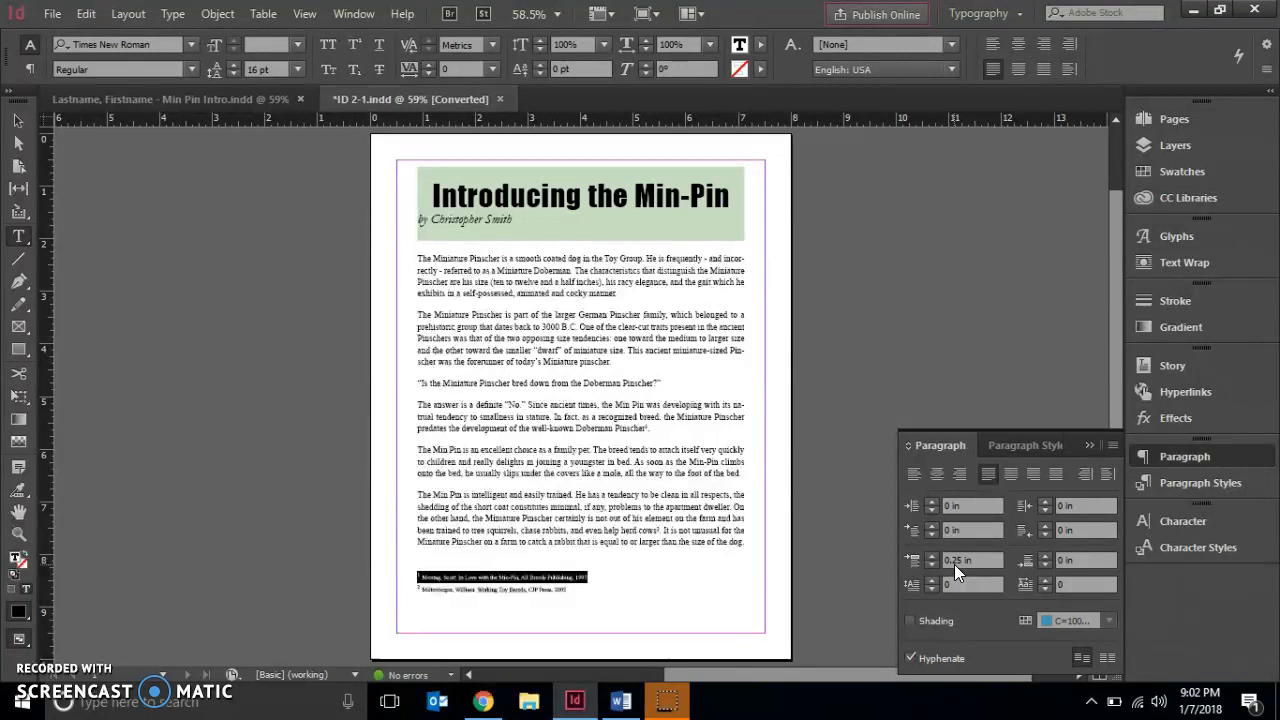
Show hidden characters in the document
left_click(307, 407)
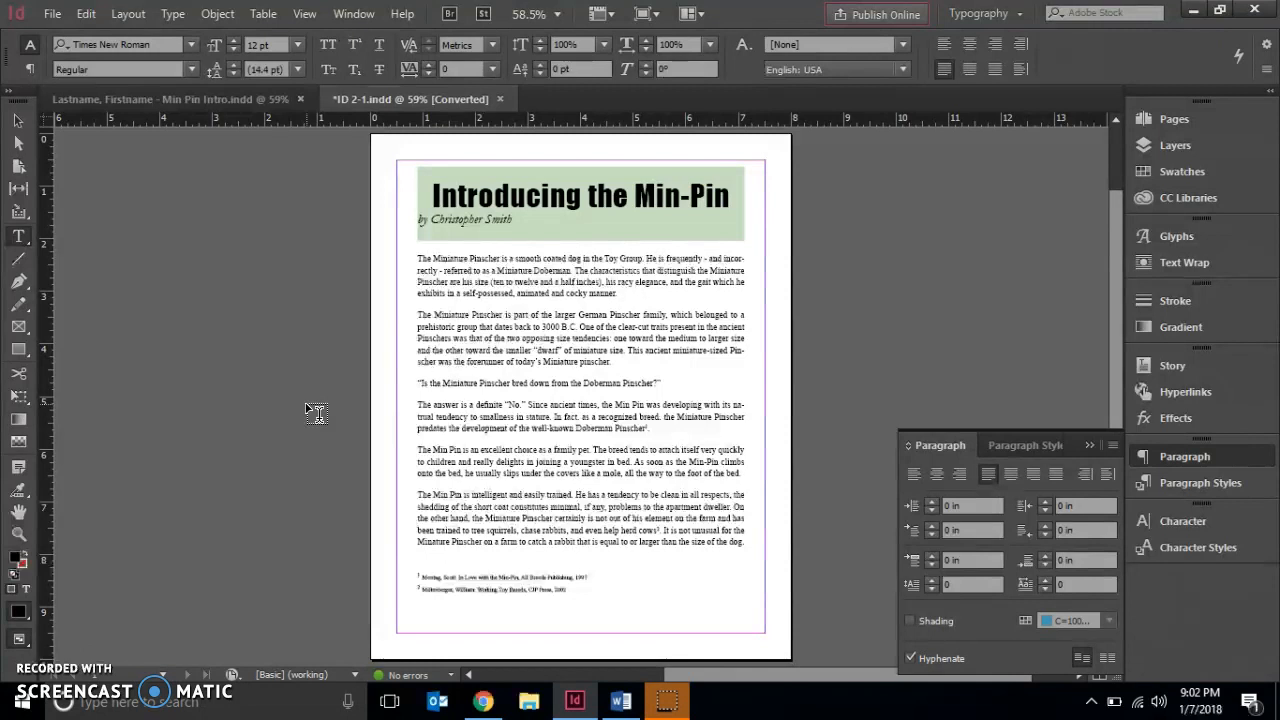
left_click(176, 17)
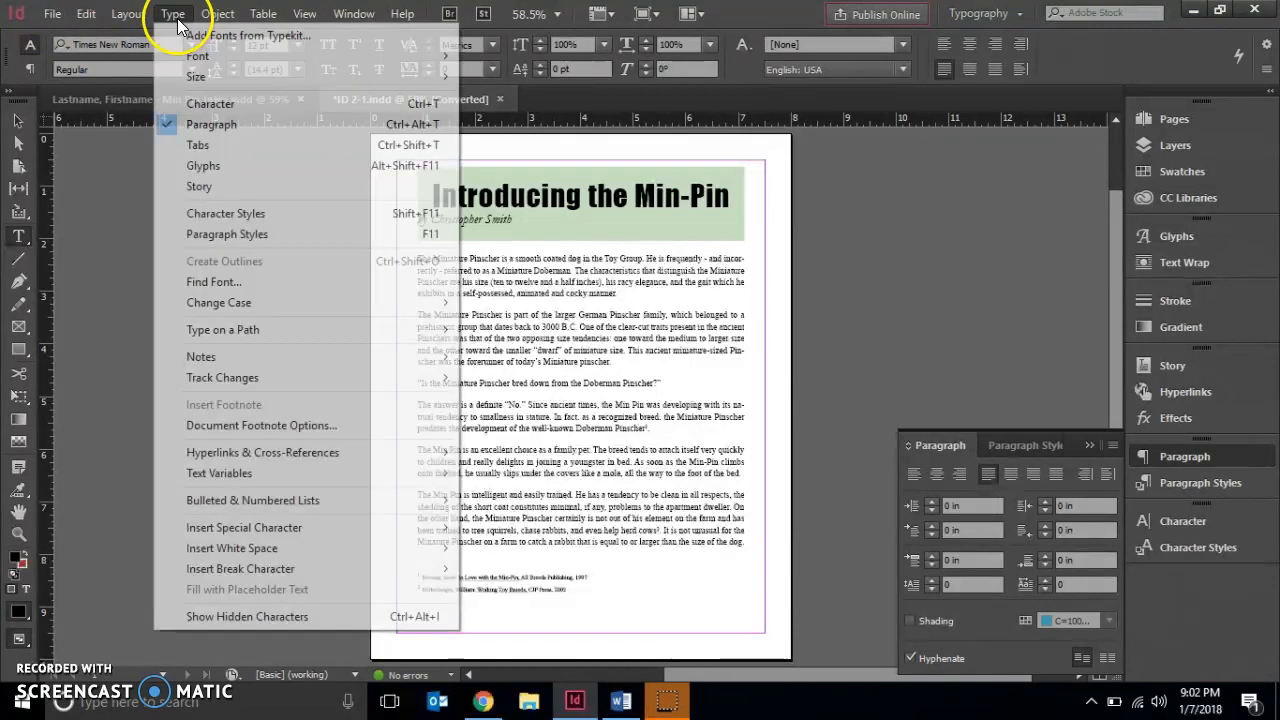
left_click(205, 616)
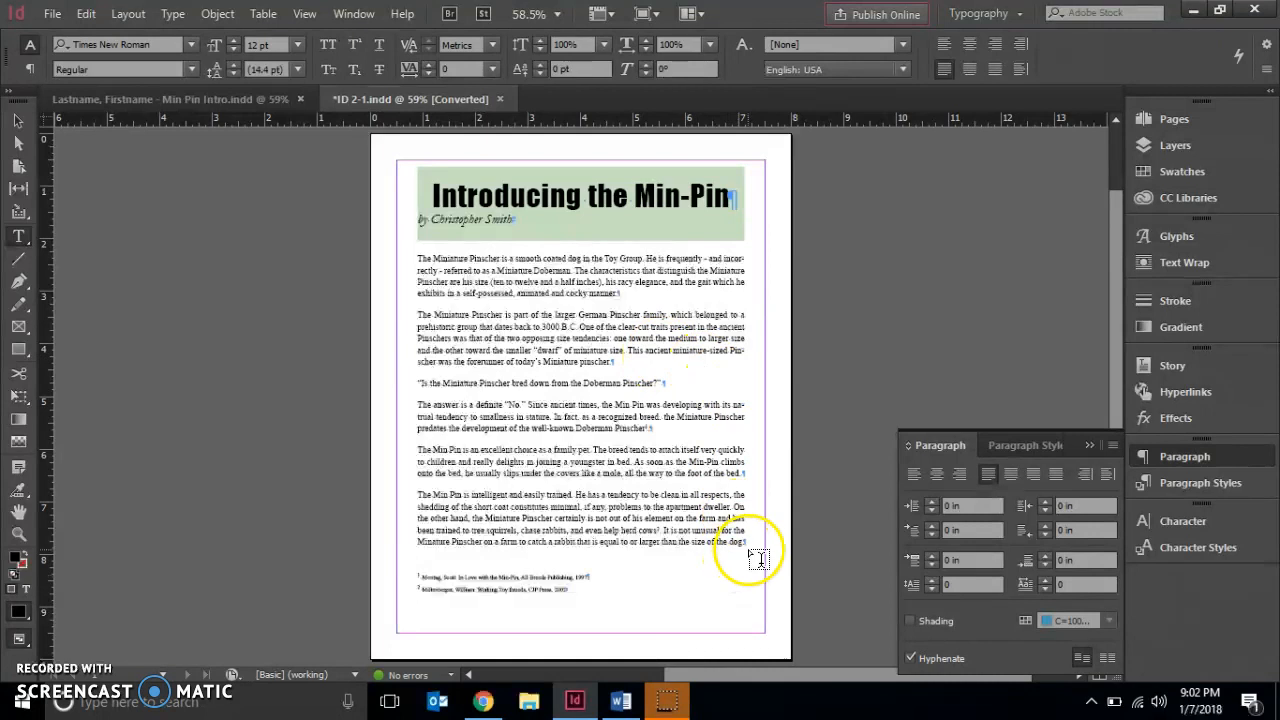
Select the body paragraphs and set their first-line indent to 0.25 in
left_click_drag(744, 547, 380, 200)
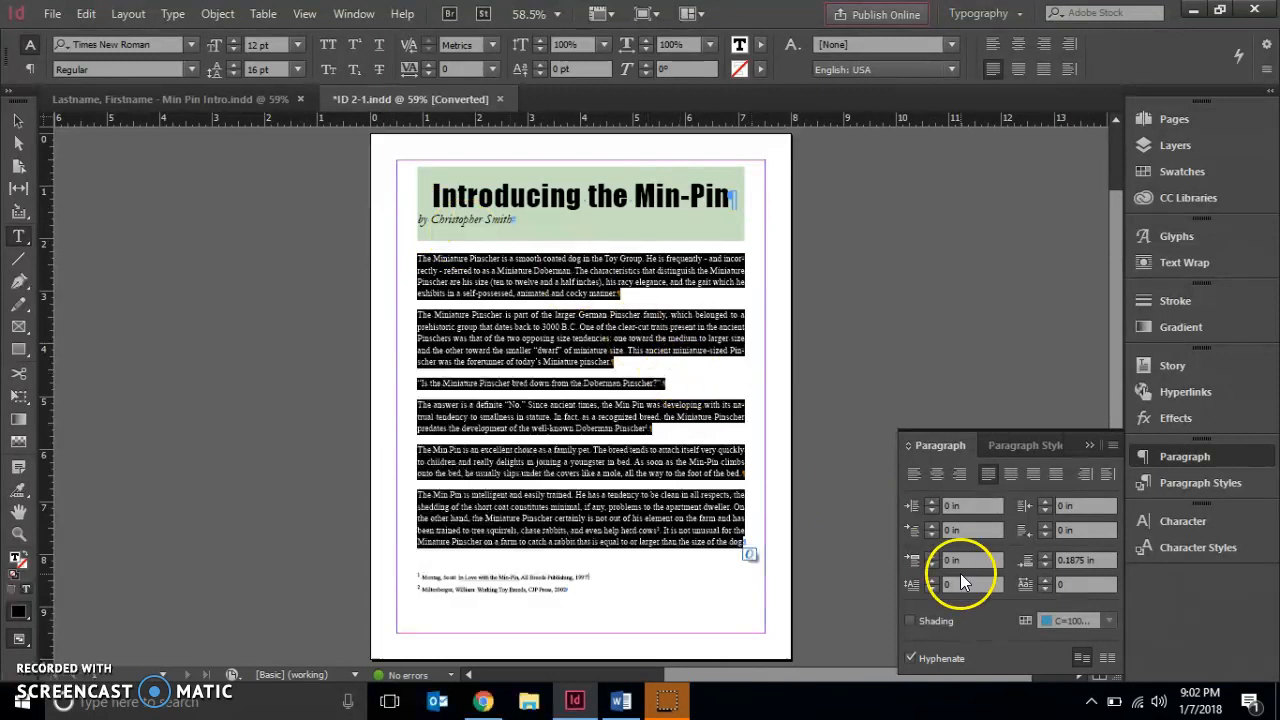
left_click(908, 504)
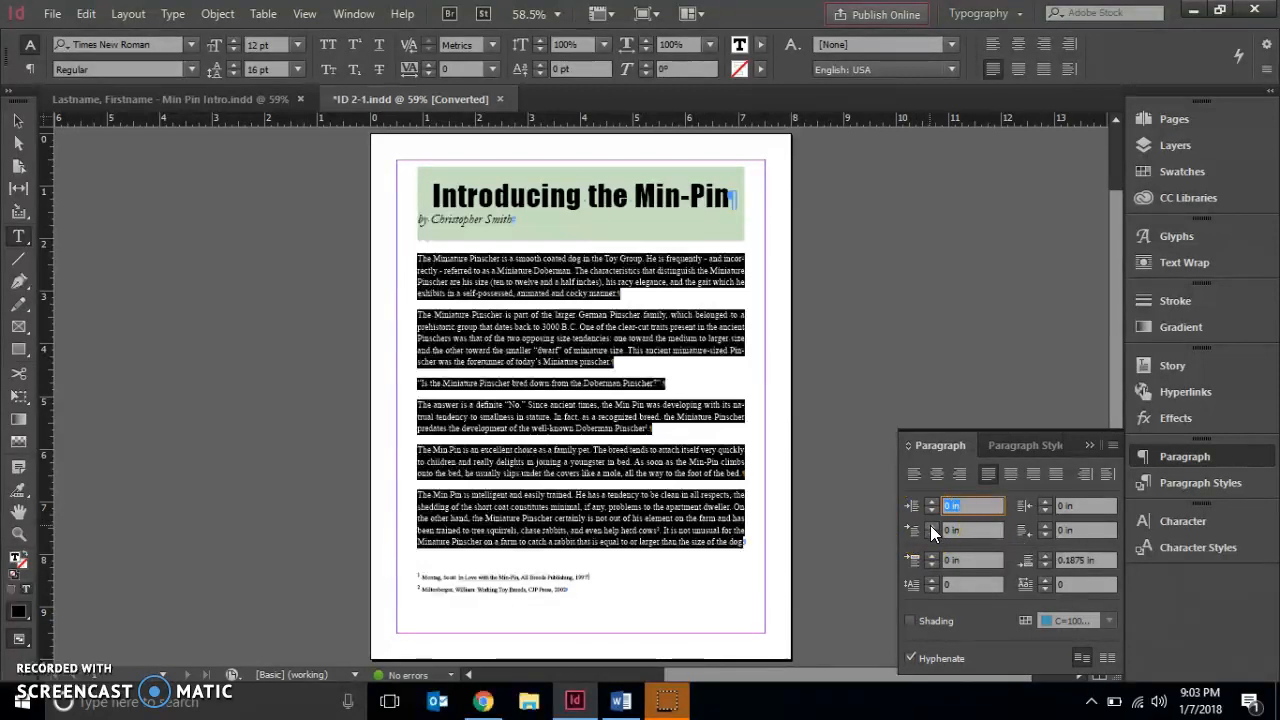
left_click(930, 525)
left_click(930, 525)
left_click(930, 525)
left_click(930, 525)
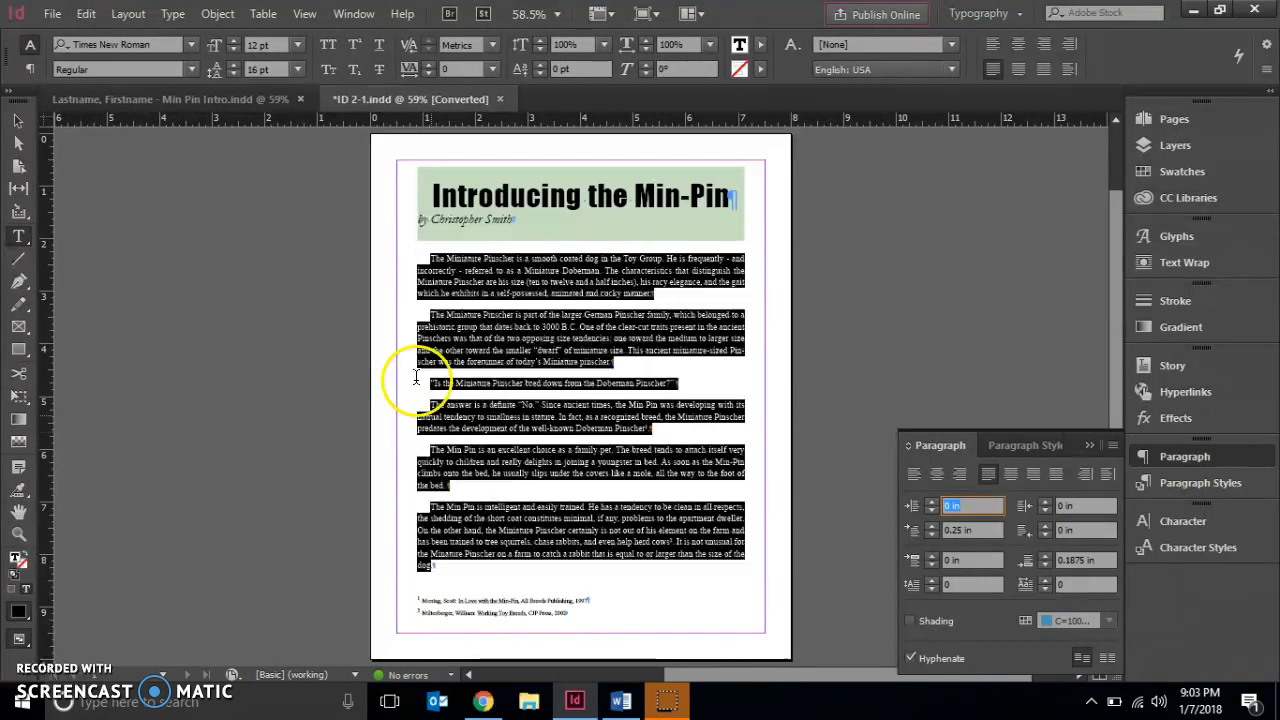
Select the byline and set its left indent to 0.5 in
left_click(521, 222)
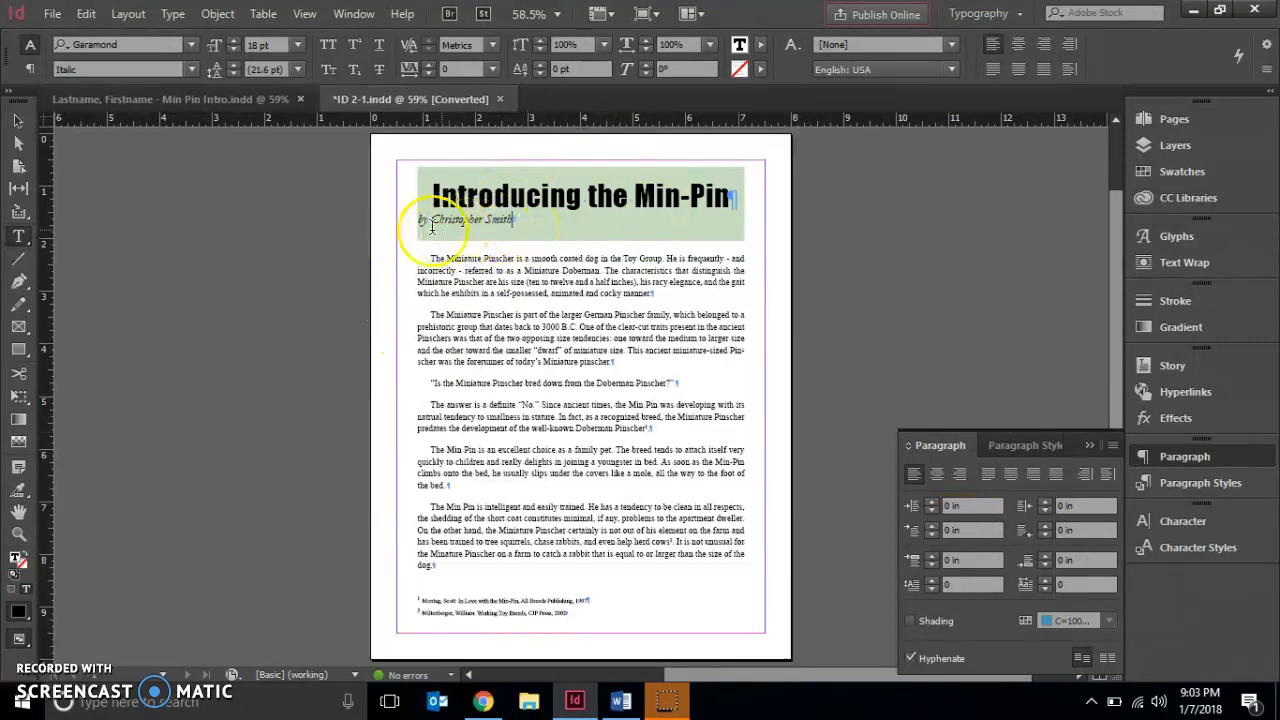
left_click_drag(409, 226, 525, 233)
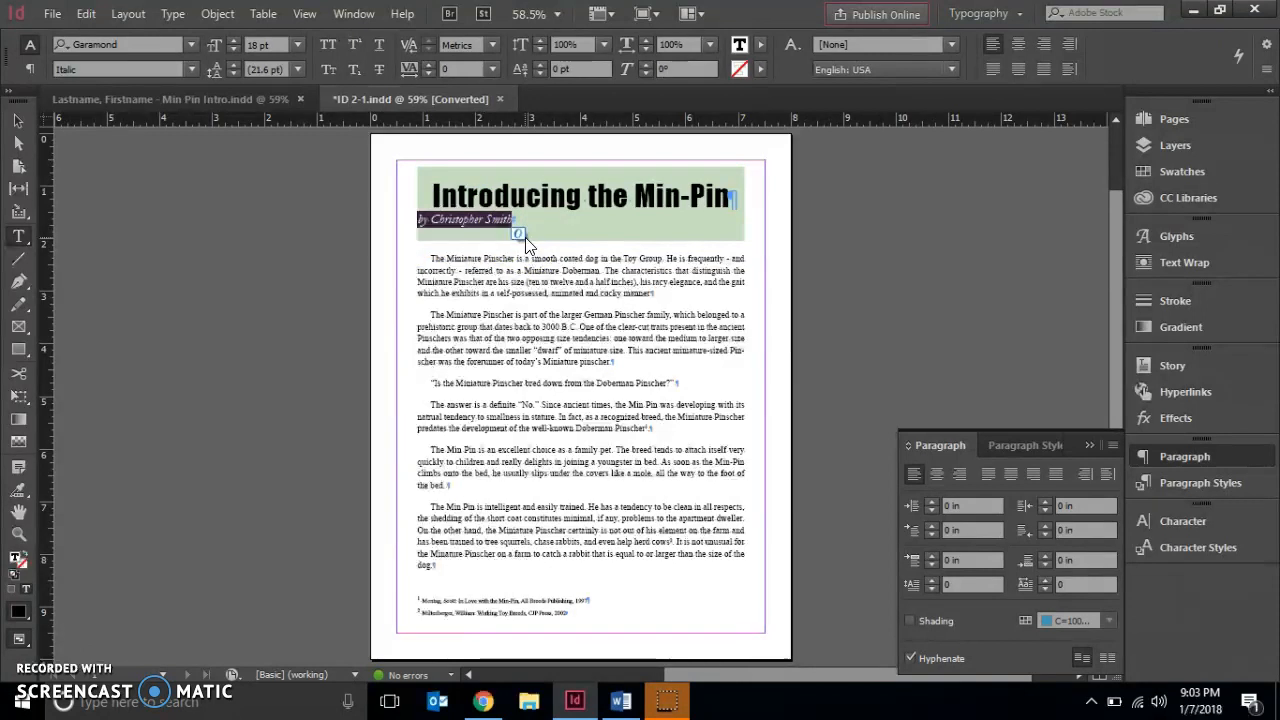
left_click(910, 559)
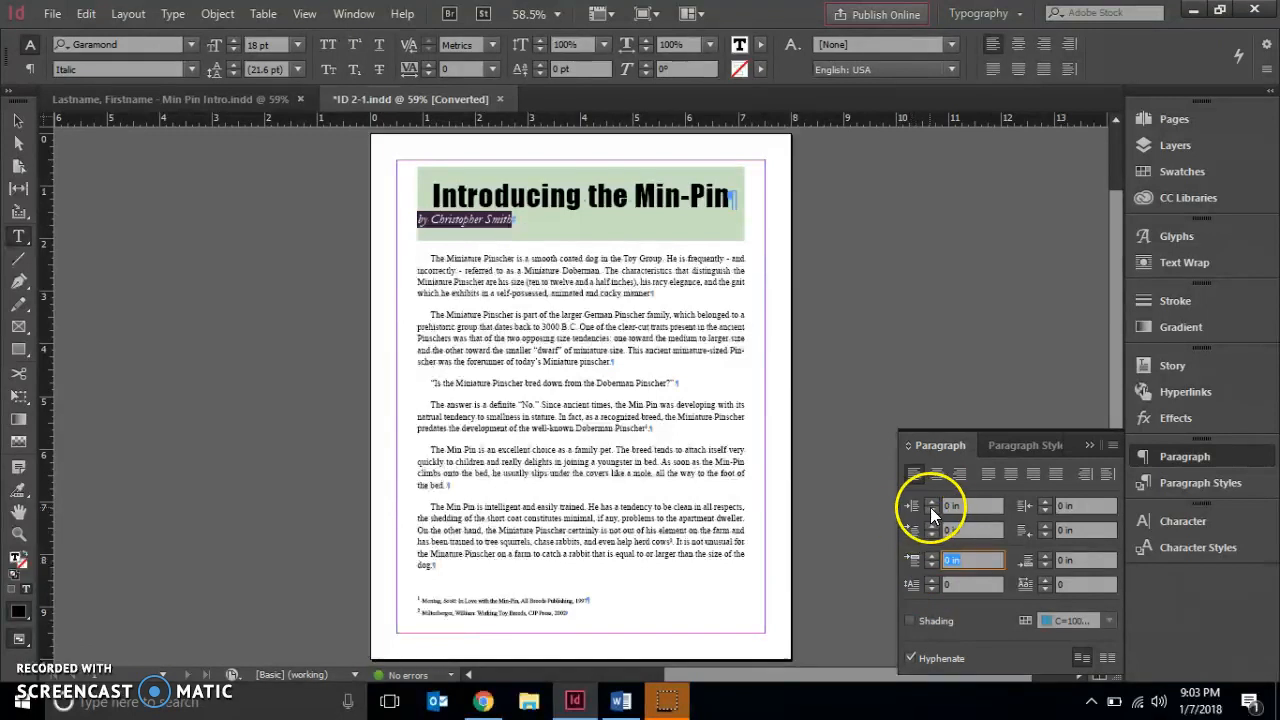
left_click(913, 511)
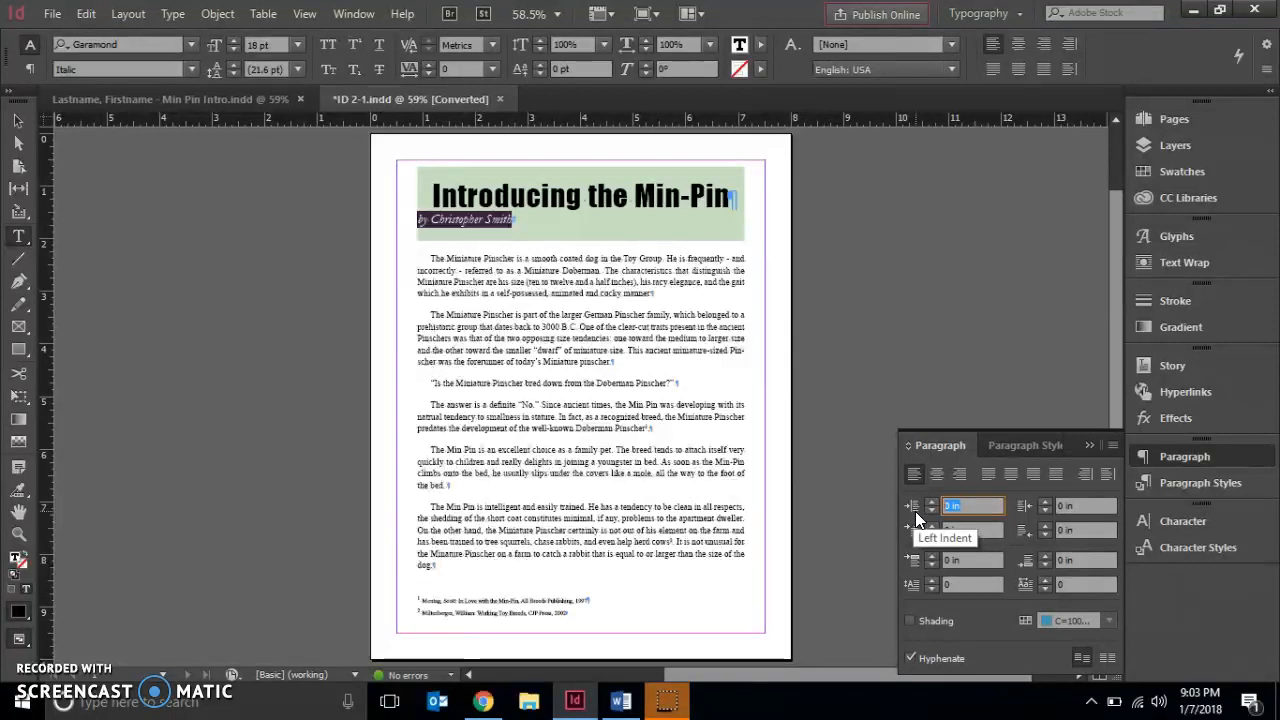
type("0.5")
key("Return")
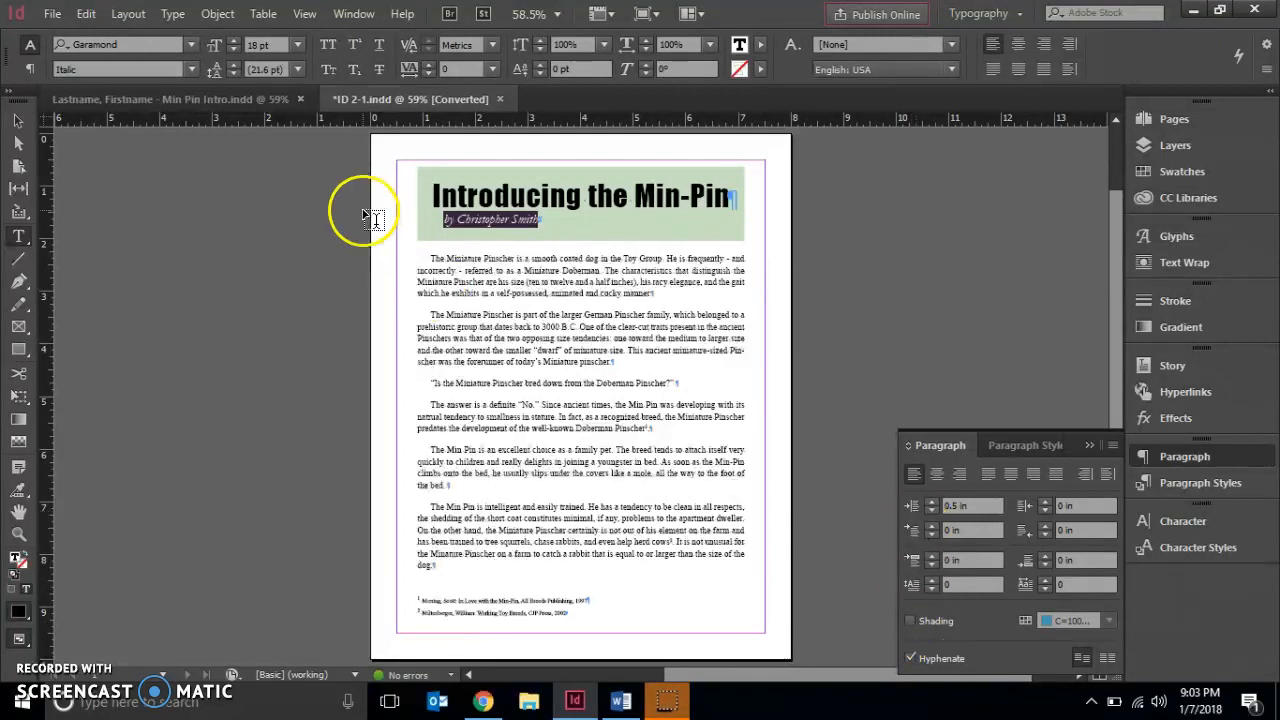
Set the quoted question paragraph's first-line indent to 0 in
left_click(453, 376)
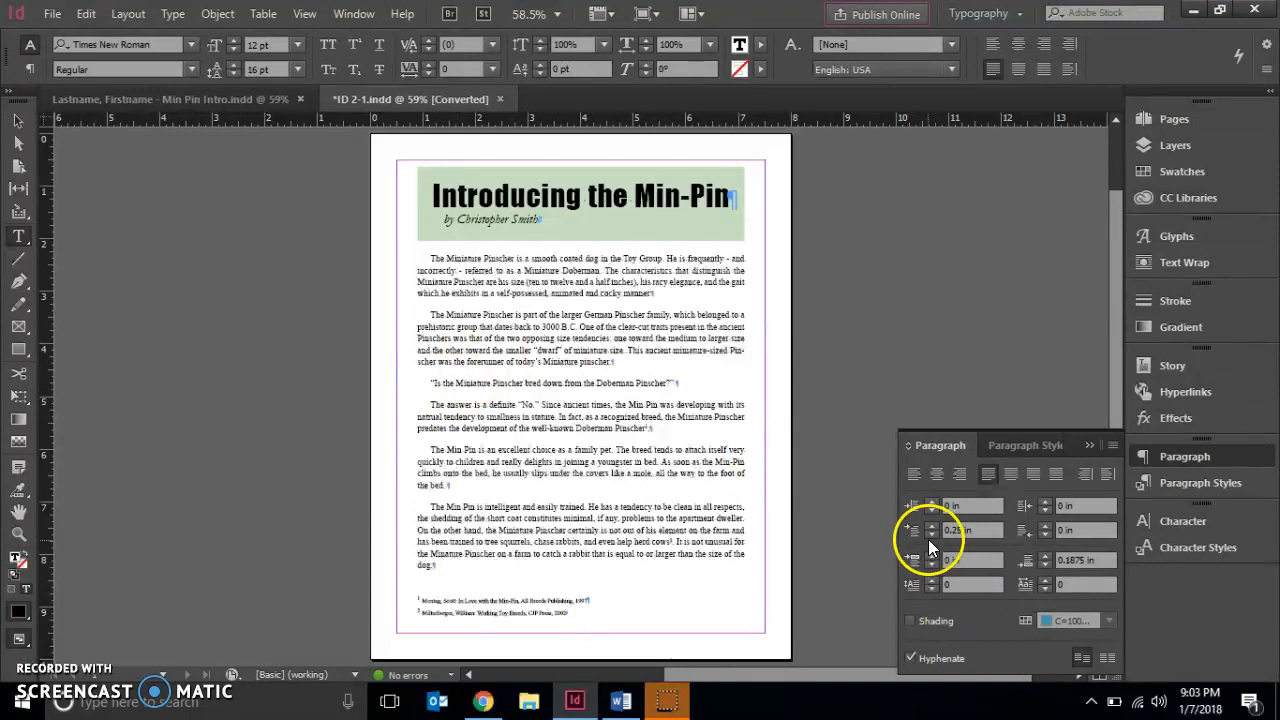
left_click(931, 535)
left_click(931, 535)
left_click(931, 535)
left_click(931, 535)
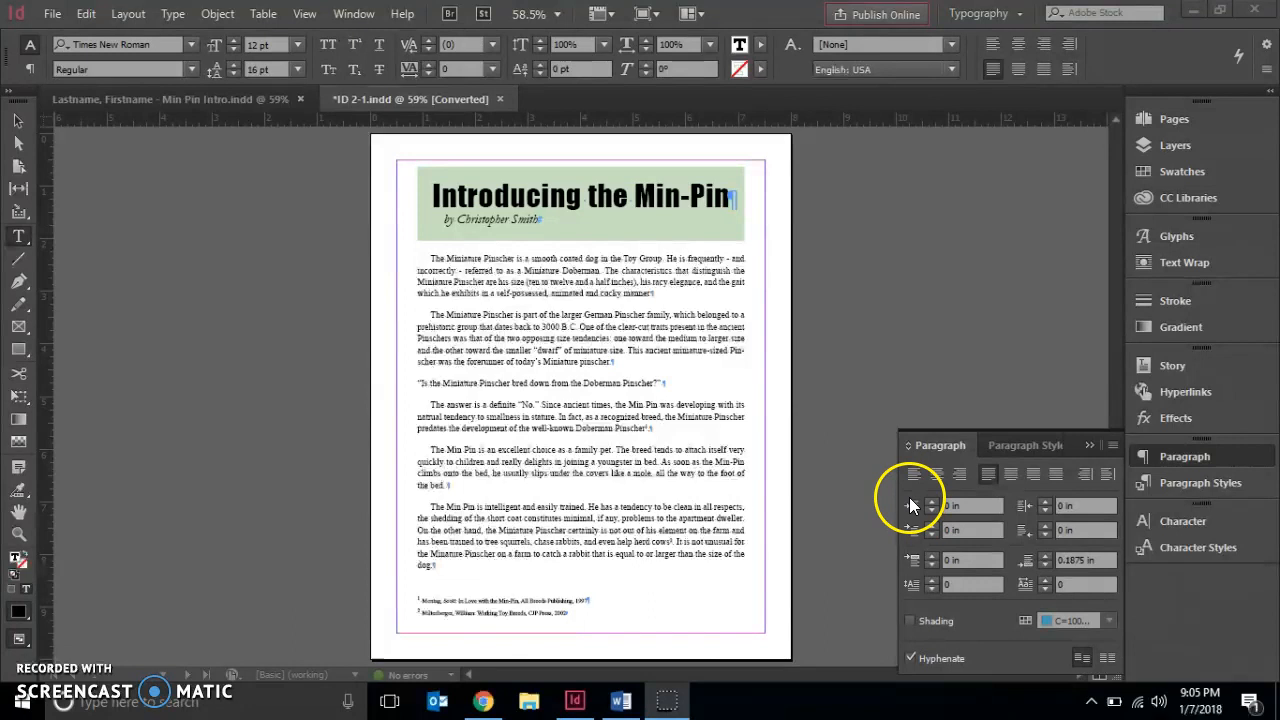
Indent the quoted question paragraph 0.75 in on both the left and right
left_click(912, 507)
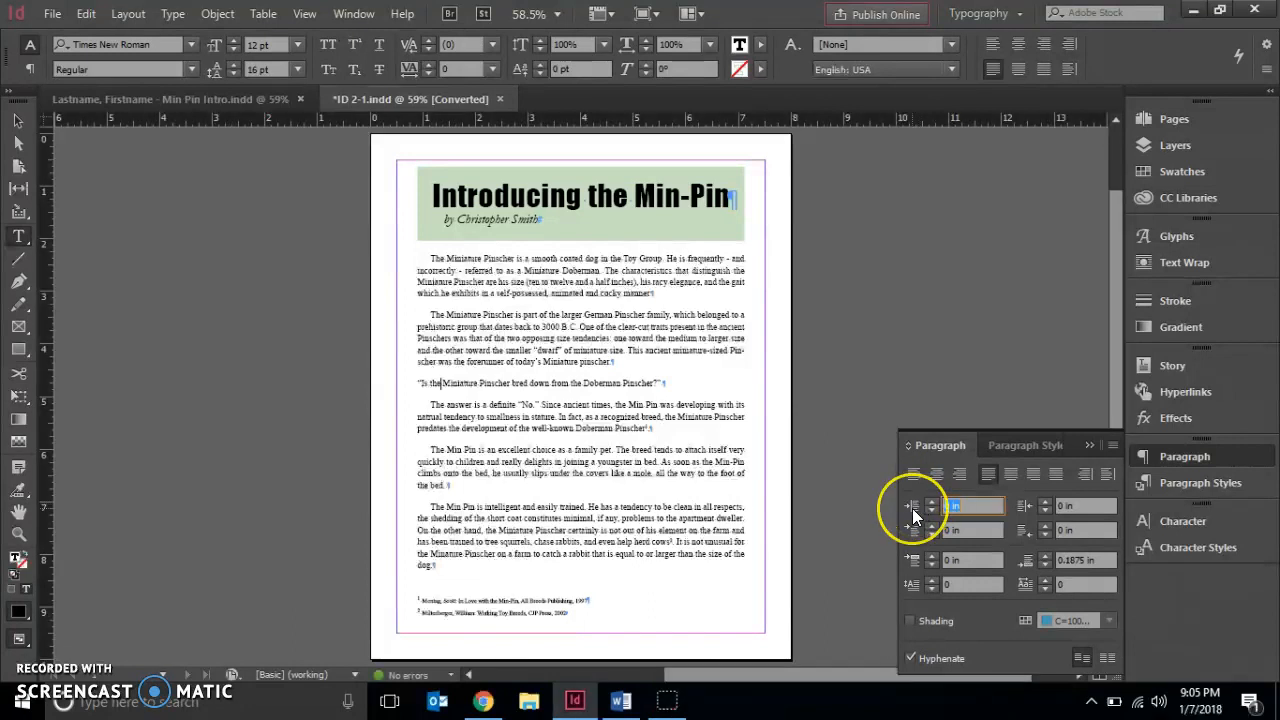
left_click(914, 506)
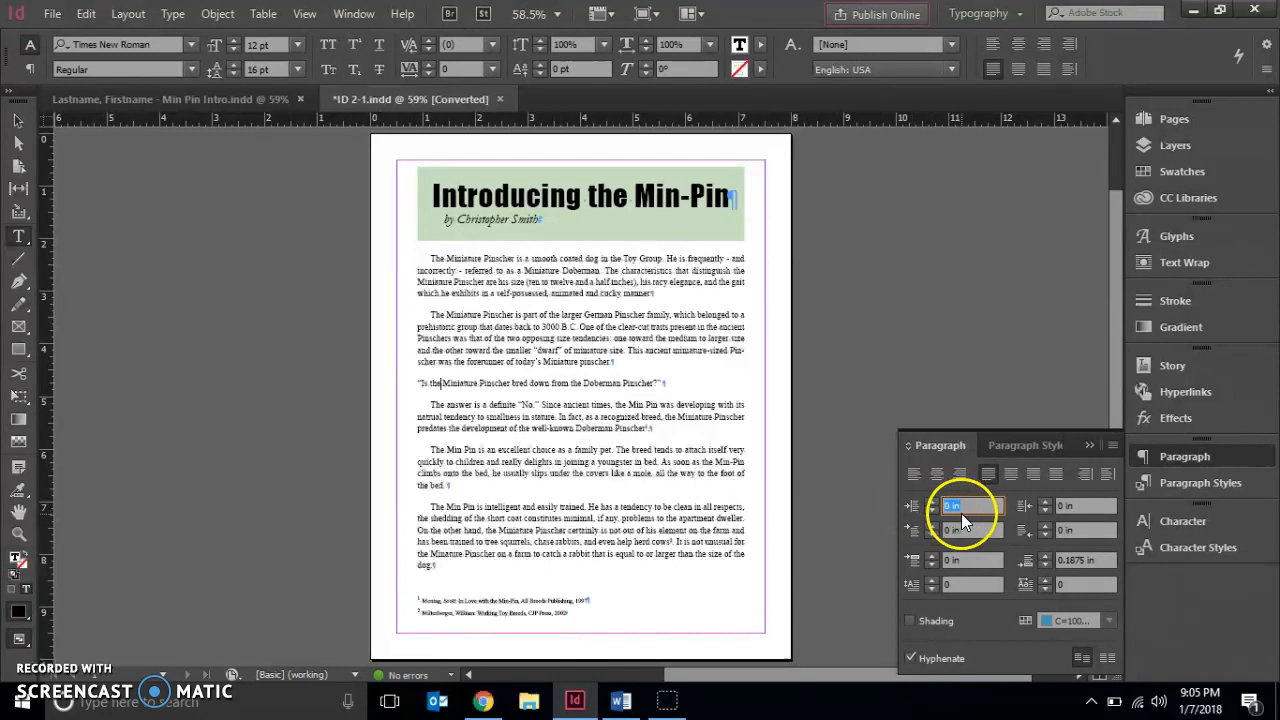
type(".75")
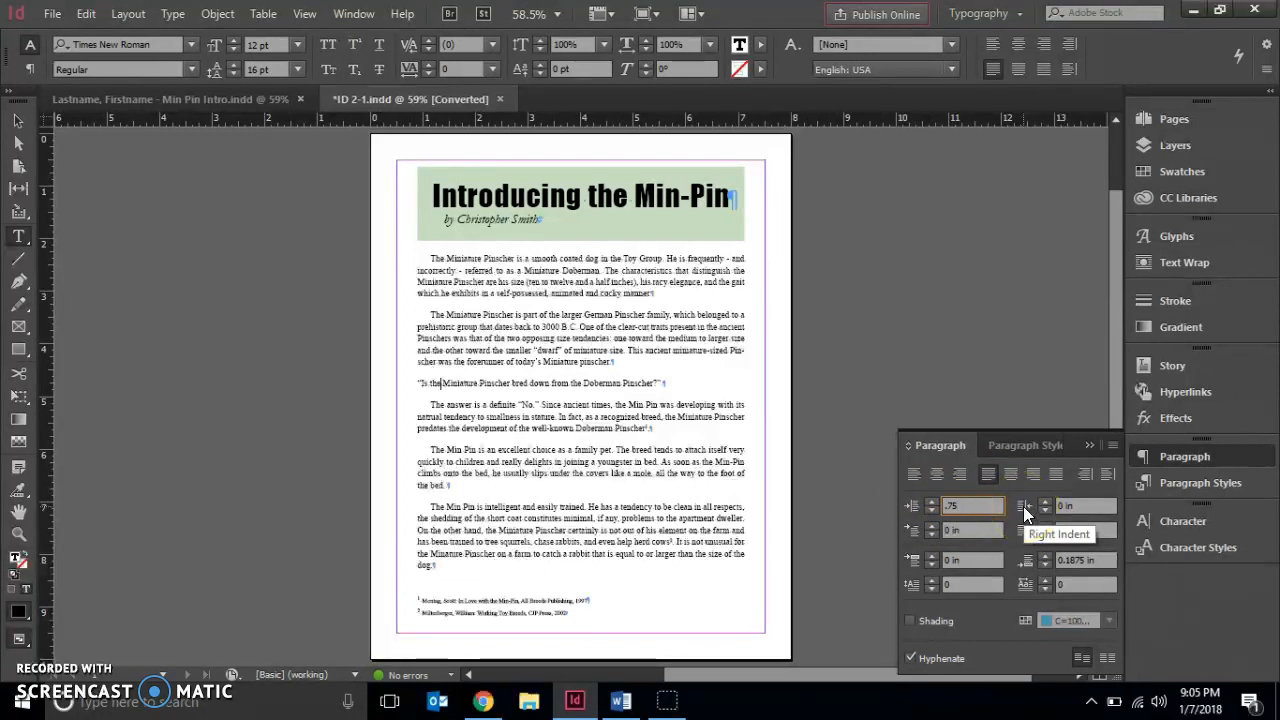
left_click(1078, 506)
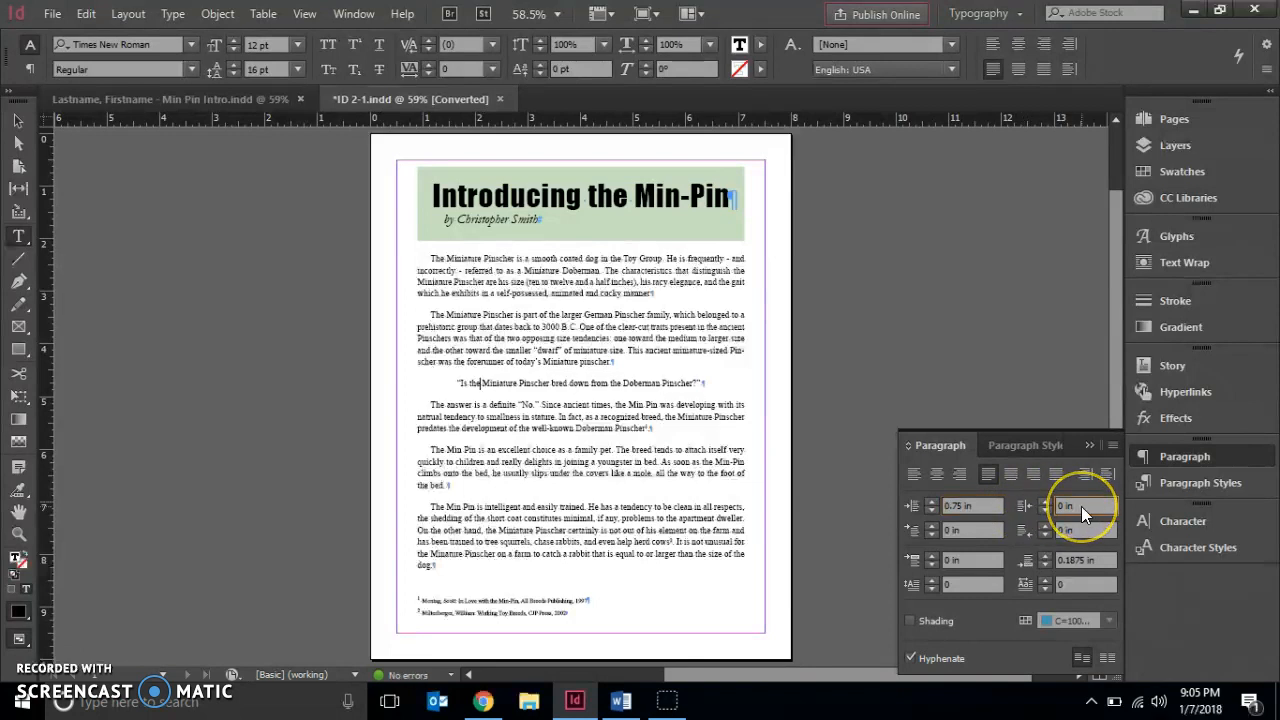
type("0.75")
Select the quoted question line and set its font size to 18 pt
triple_click(555, 383)
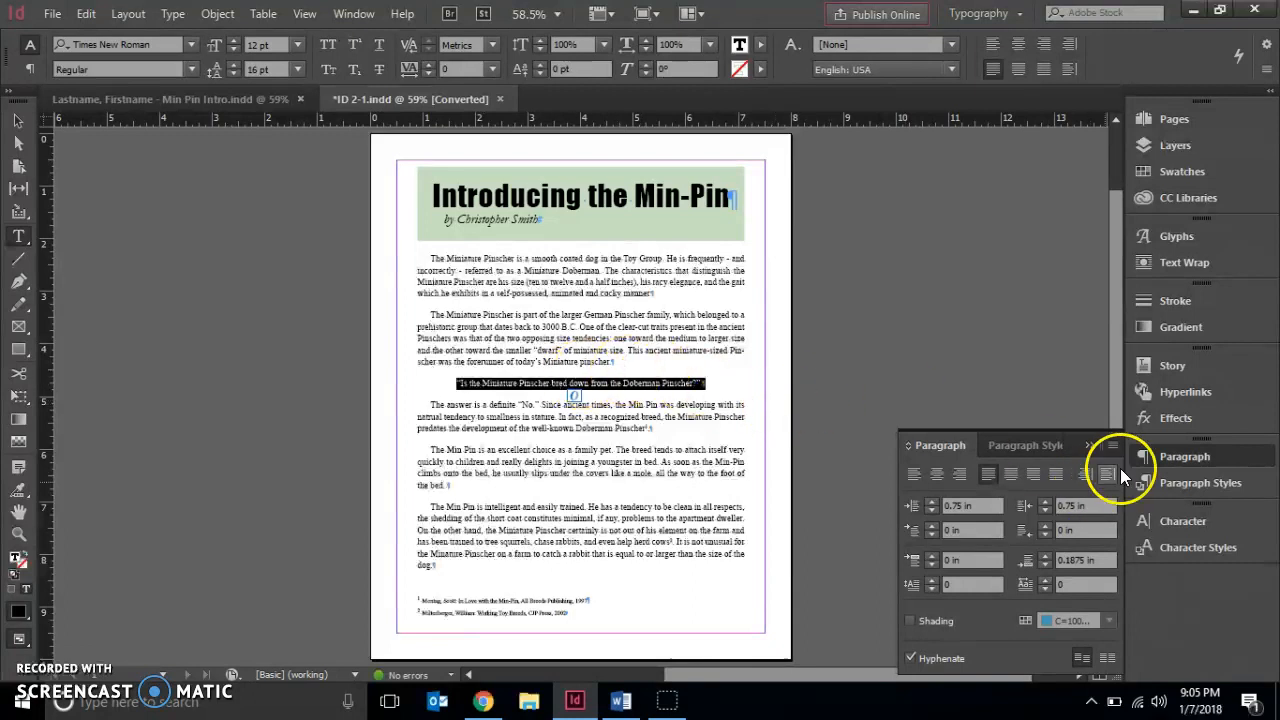
left_click(1210, 530)
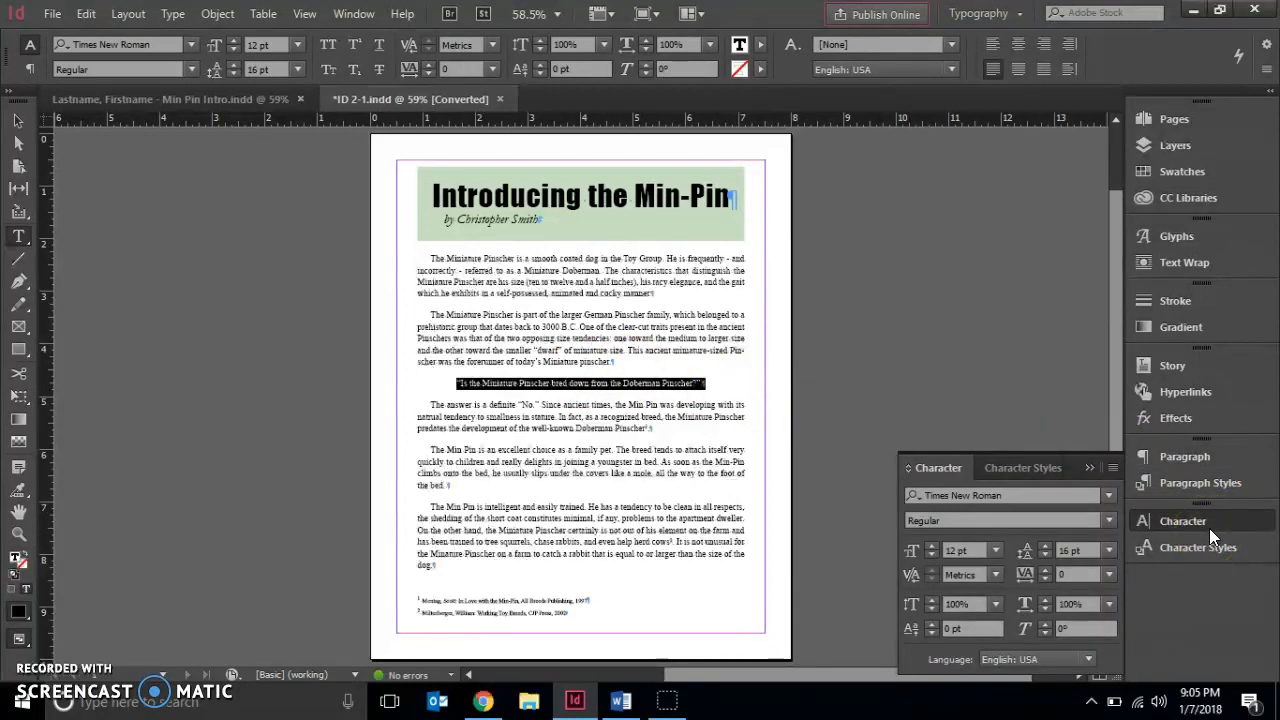
left_click(995, 550)
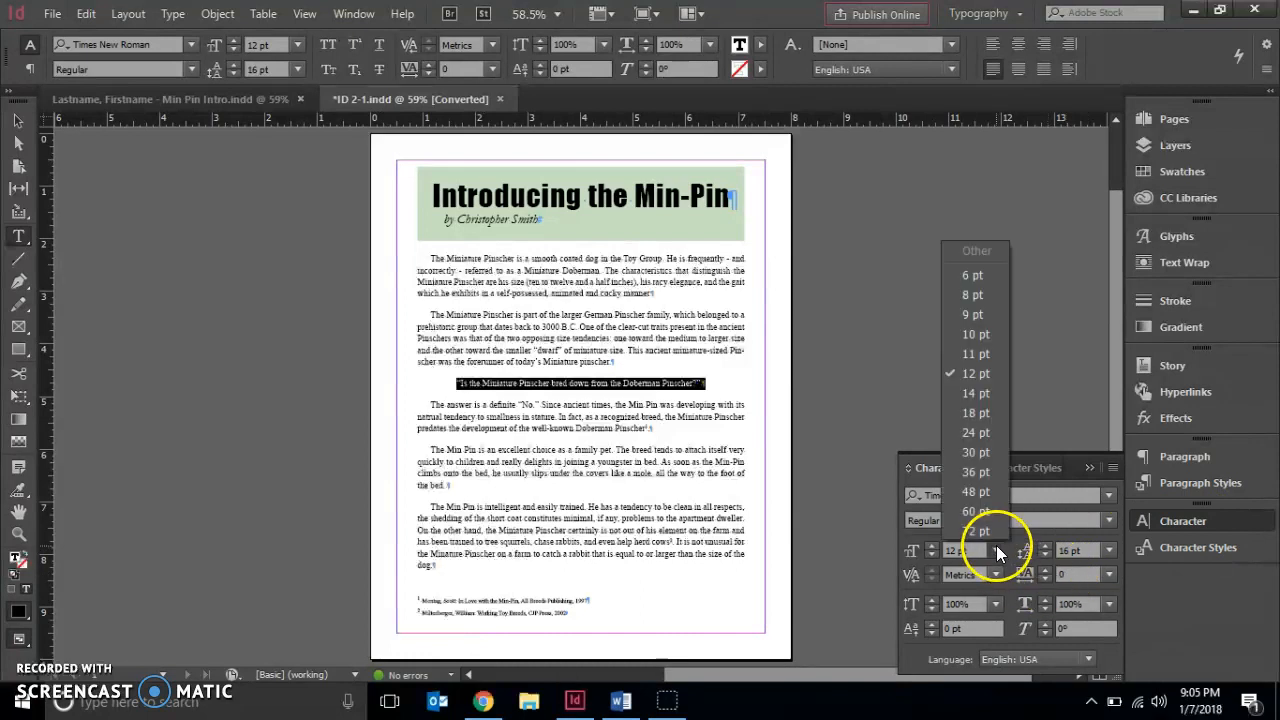
left_click(976, 410)
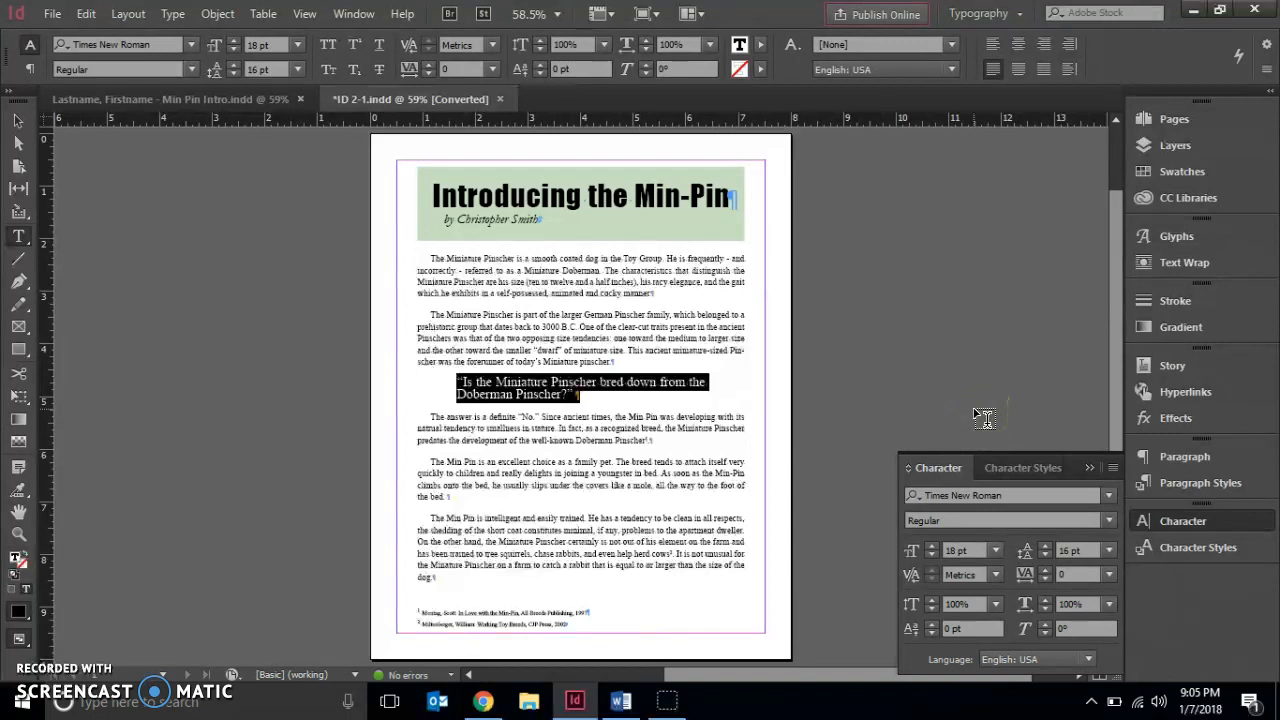
left_click(1034, 549)
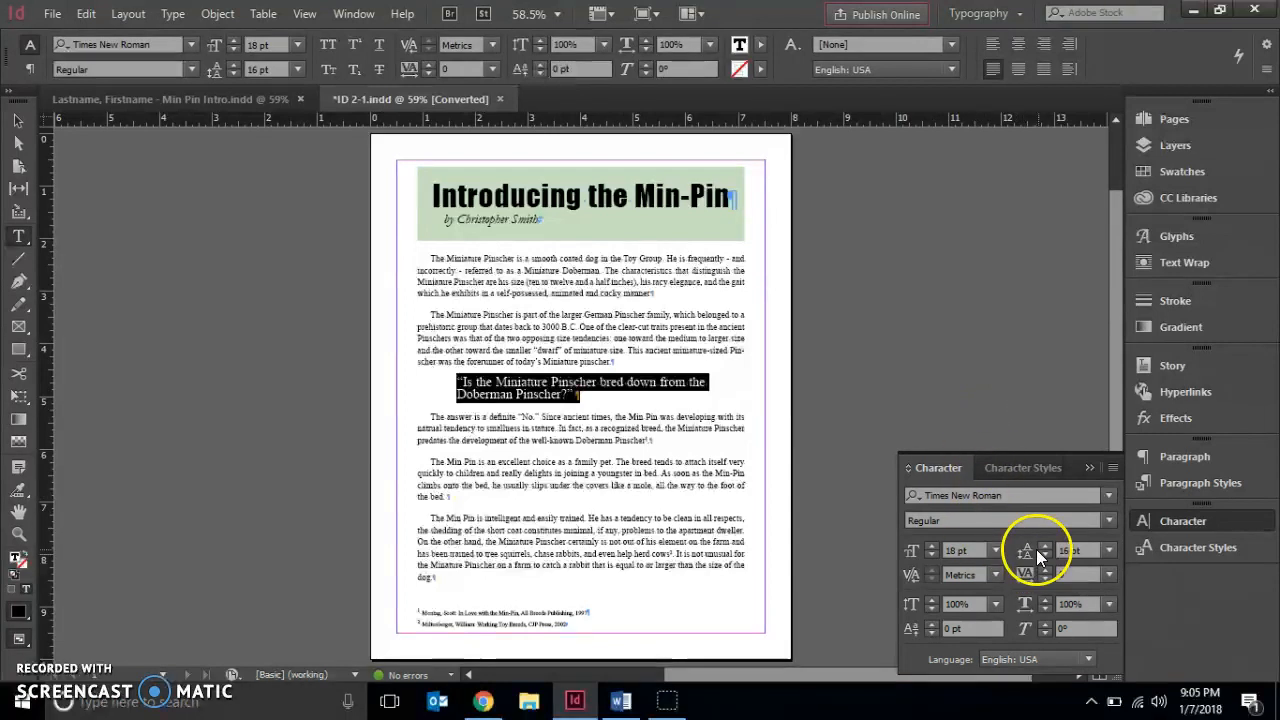
left_click(1111, 551)
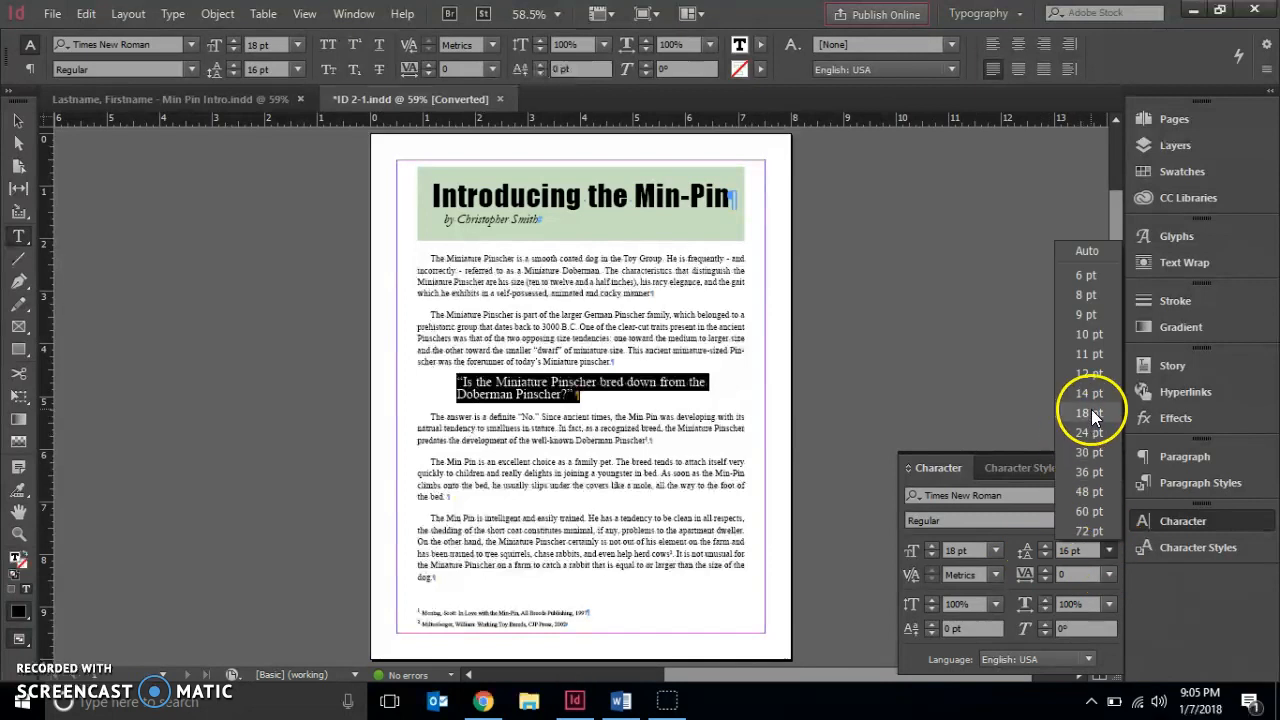
left_click(1086, 551)
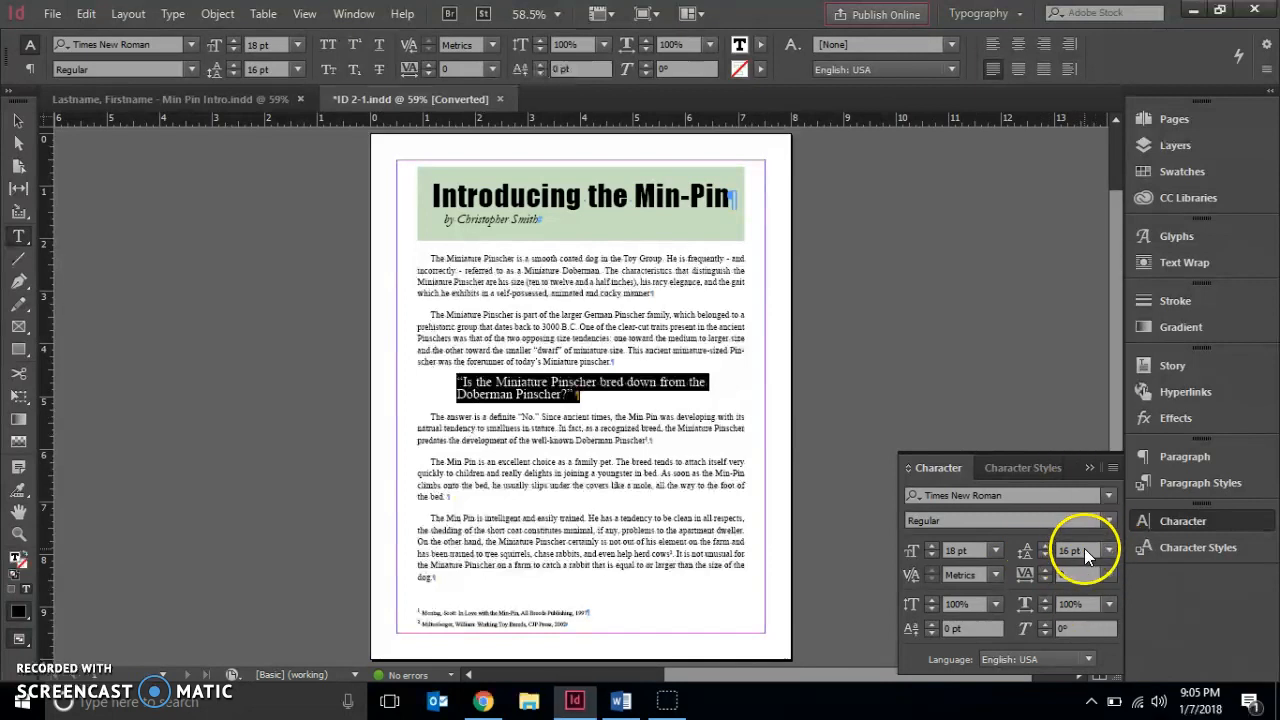
Set the quoted question's leading to 20 pt
type("16")
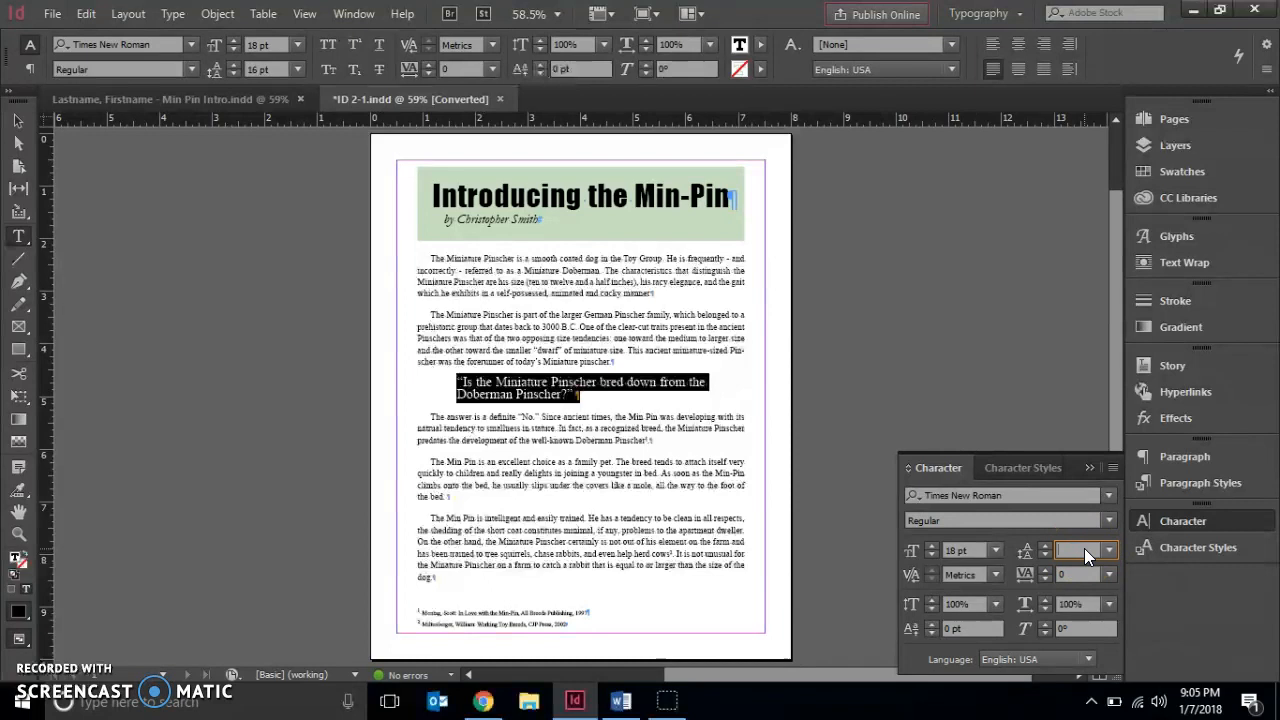
key("BackSpace")
key("BackSpace")
type("20")
key("Return")
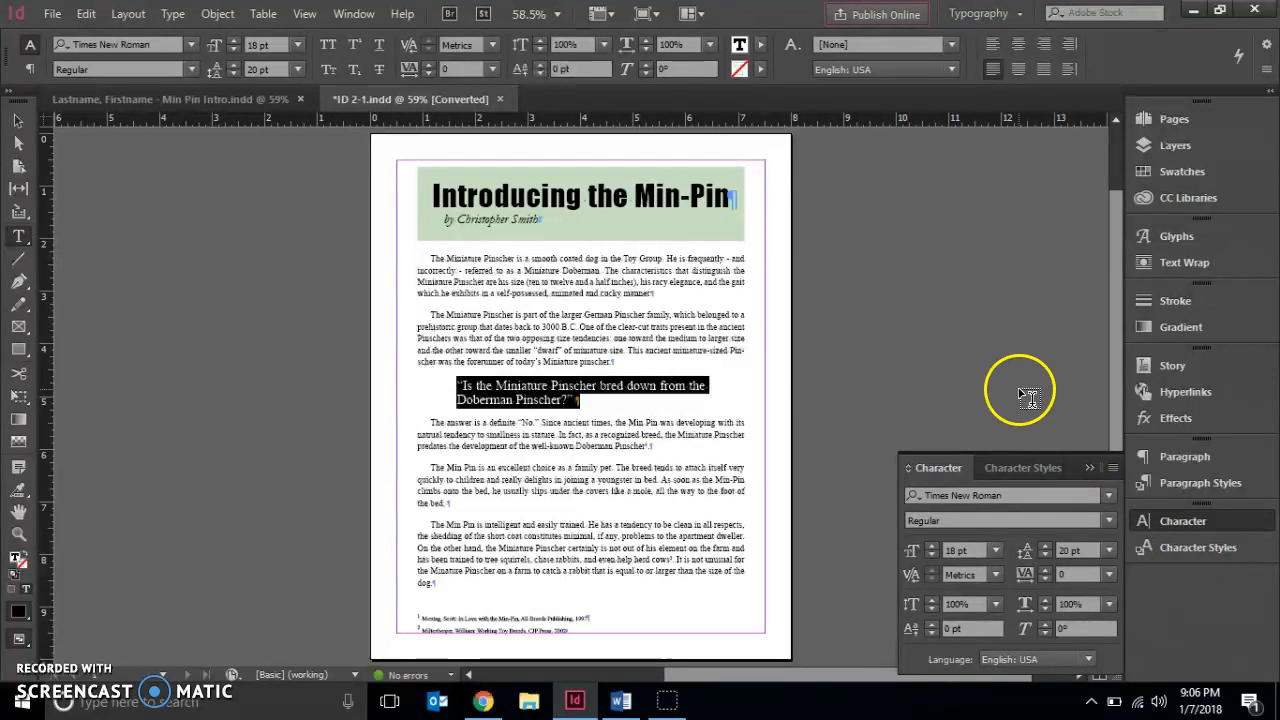
Remove the first body paragraph's first-line indent and give it a three-line, one-character drop cap
left_click(412, 283)
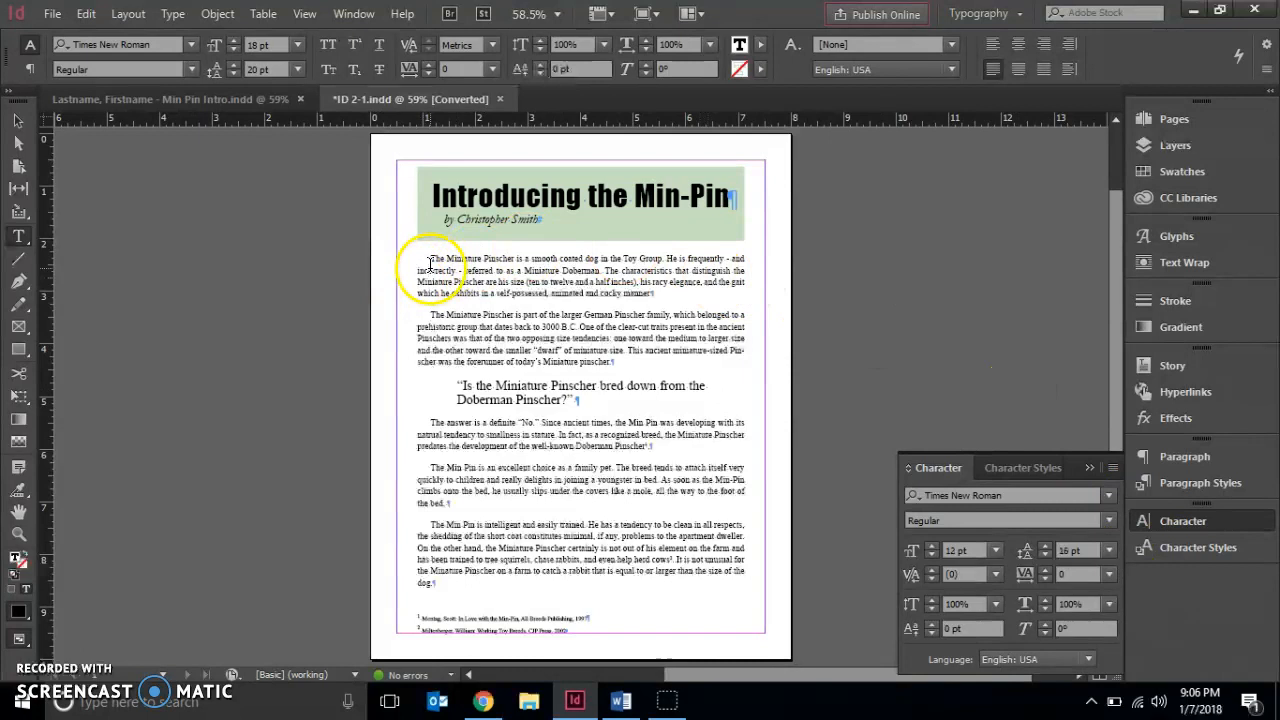
left_click(1186, 457)
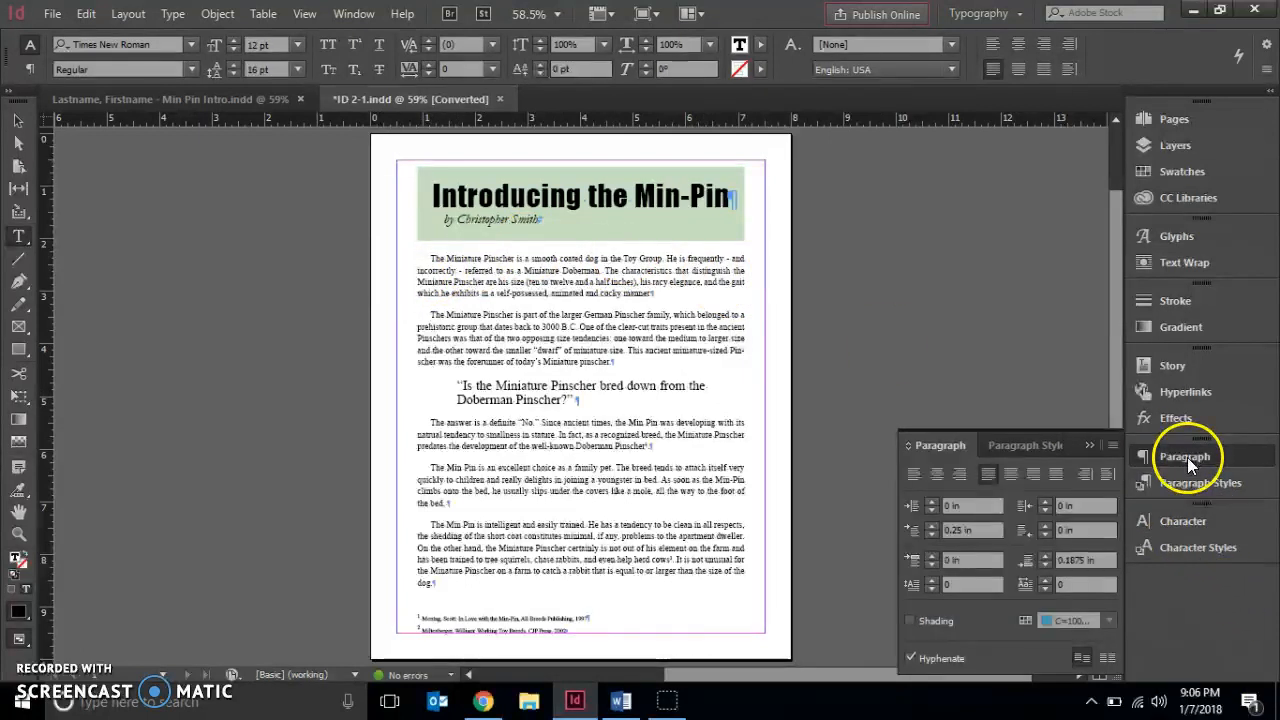
left_click(931, 533)
left_click(931, 535)
left_click(931, 535)
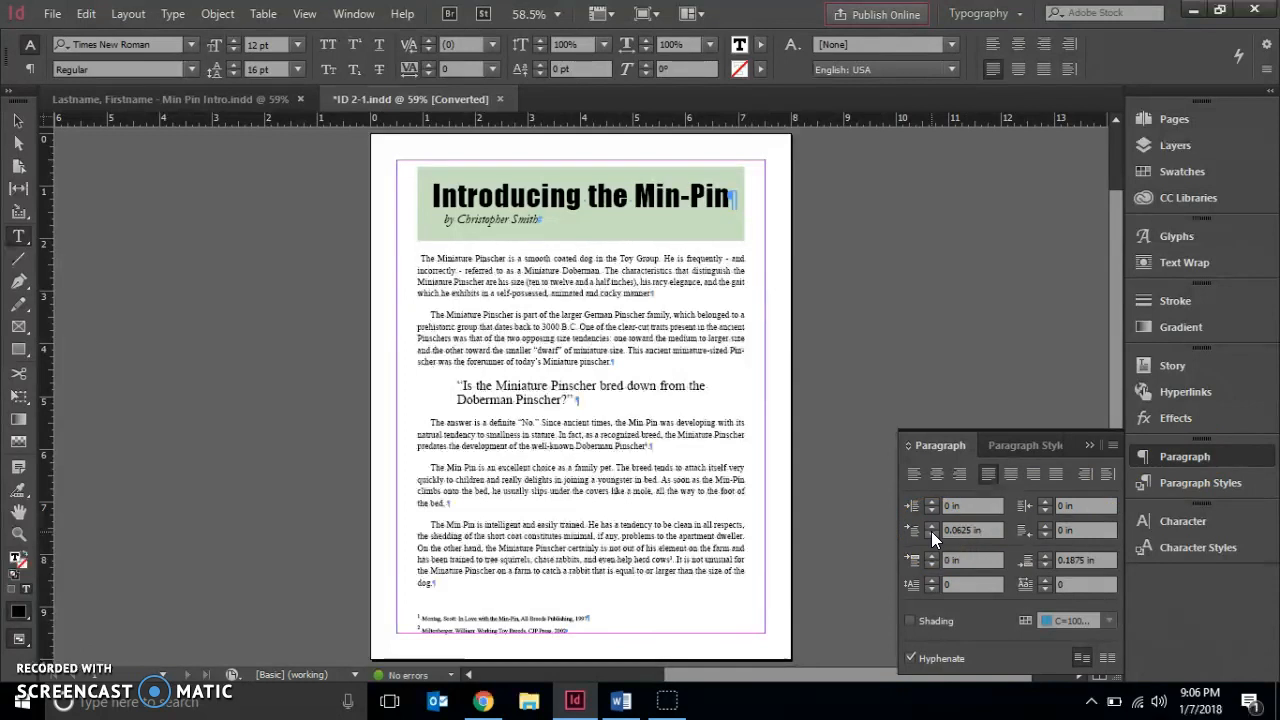
left_click(931, 535)
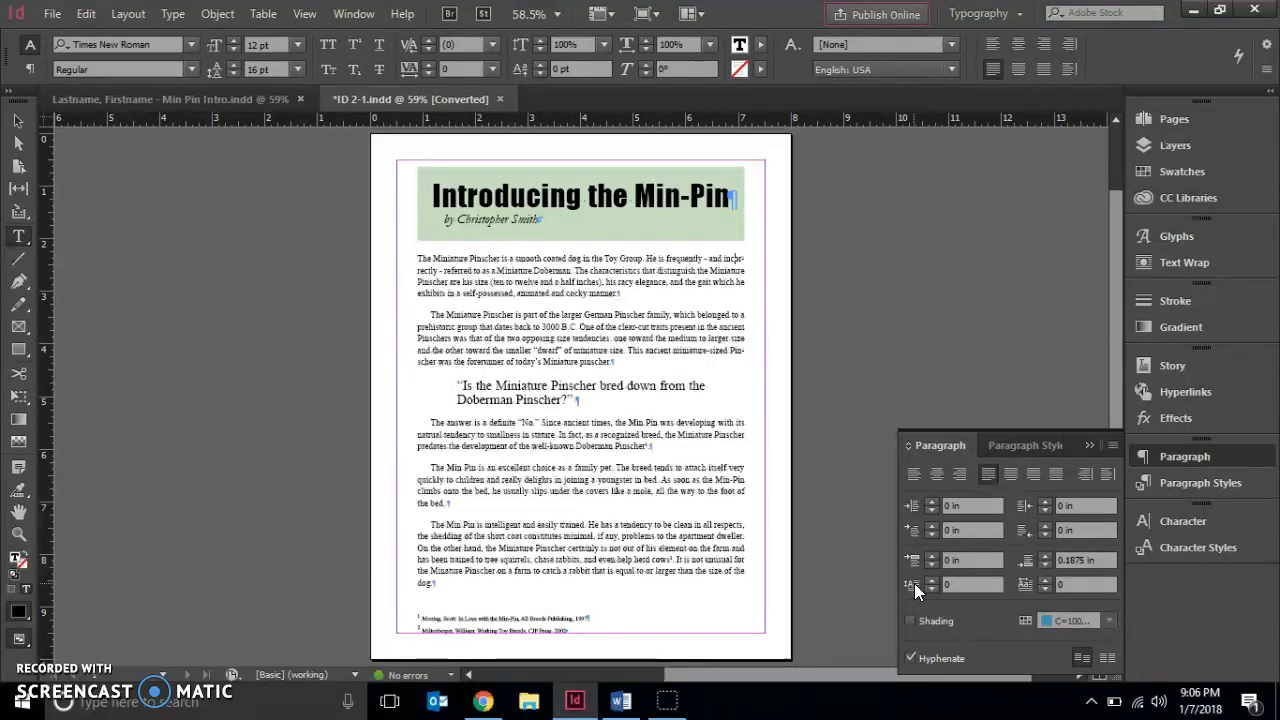
left_click(928, 579)
left_click(931, 580)
left_click(930, 580)
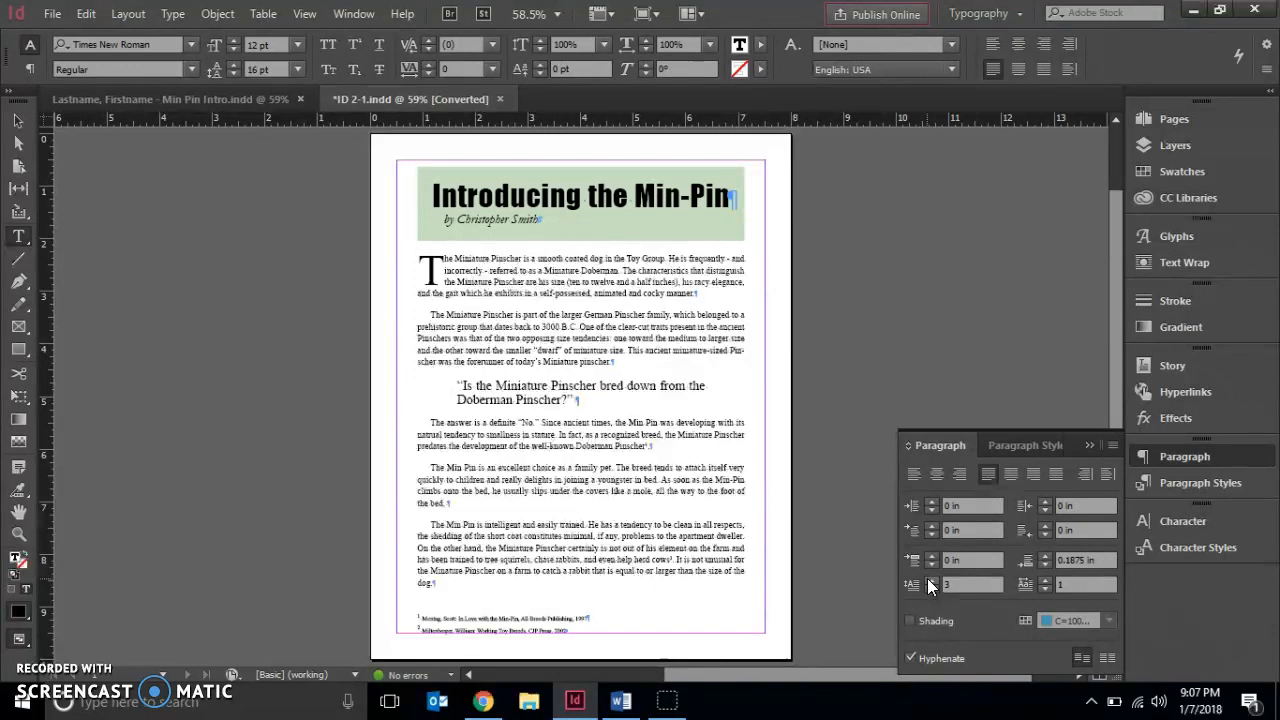
Select the entire article story and change its font to Garamond
triple_click(484, 254)
double_click(484, 254)
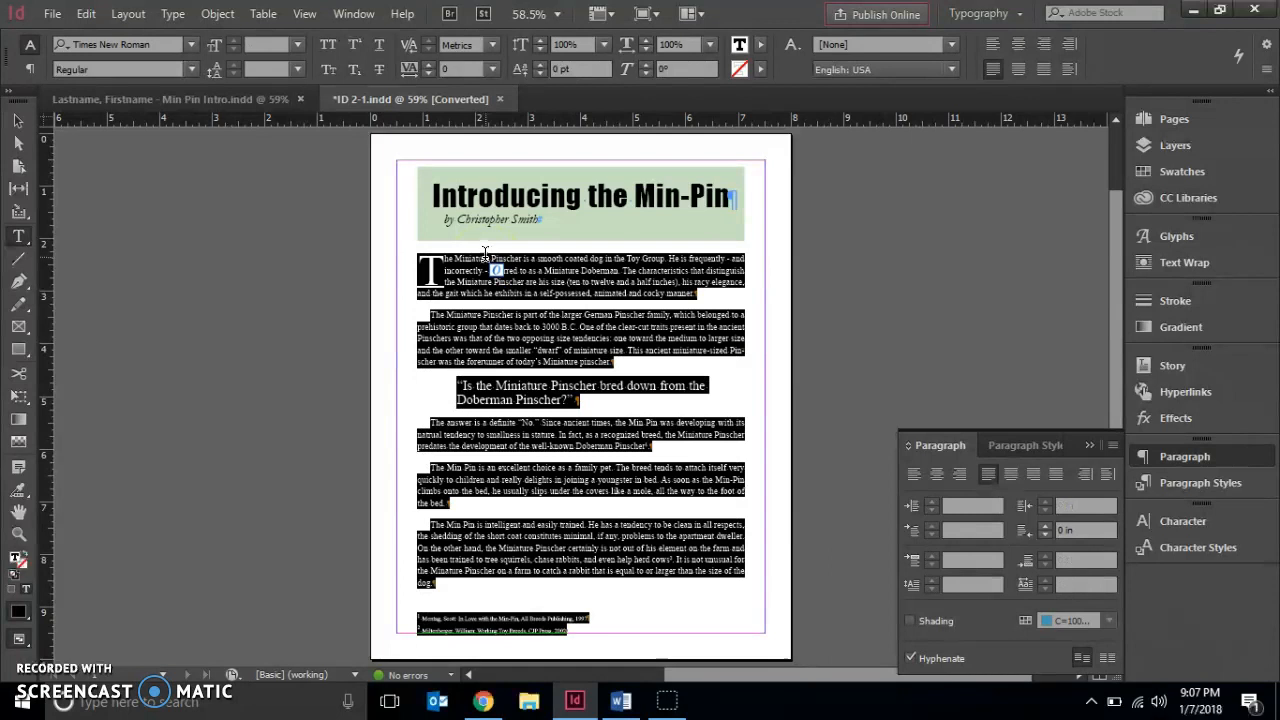
left_click(1182, 522)
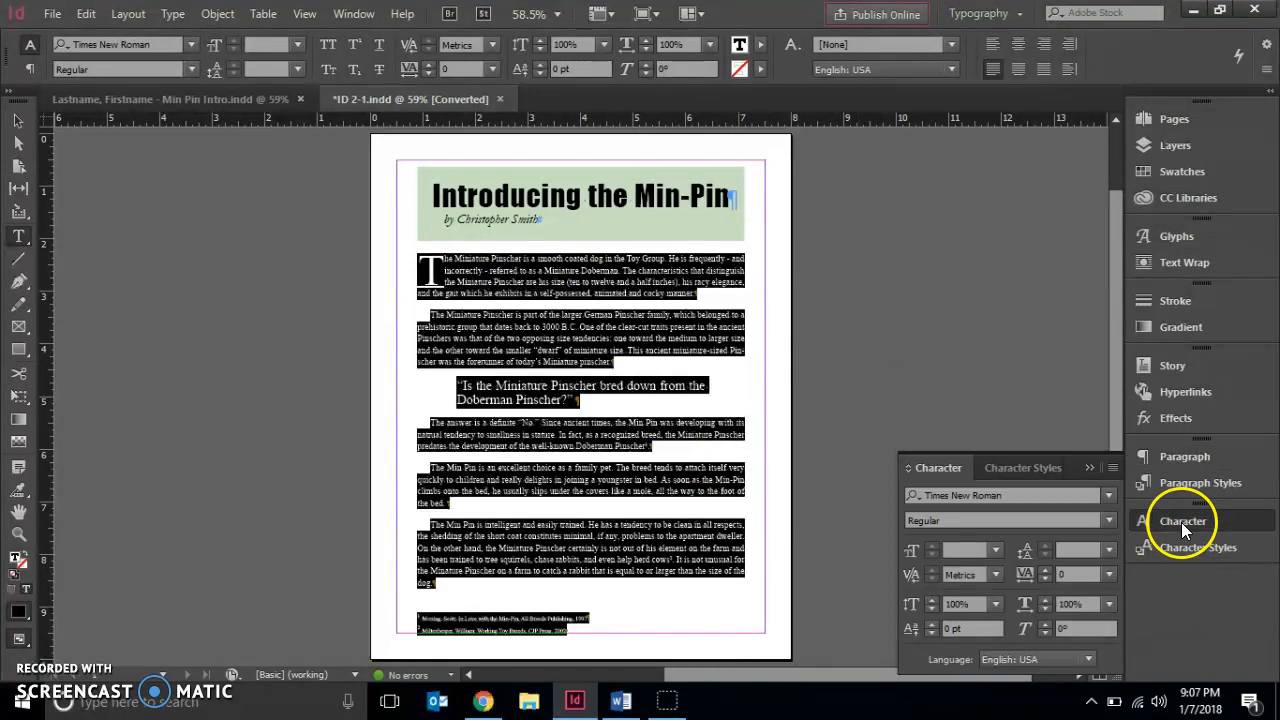
left_click(1108, 495)
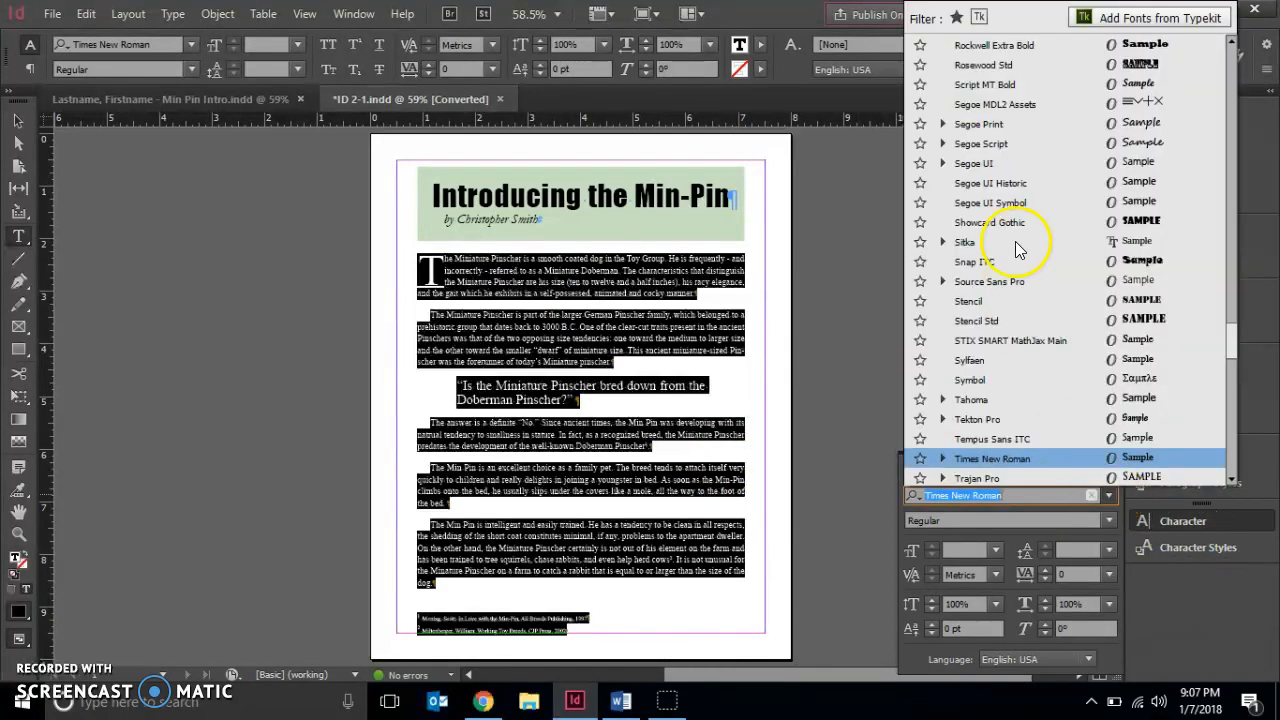
left_click_drag(1237, 330, 1224, 210)
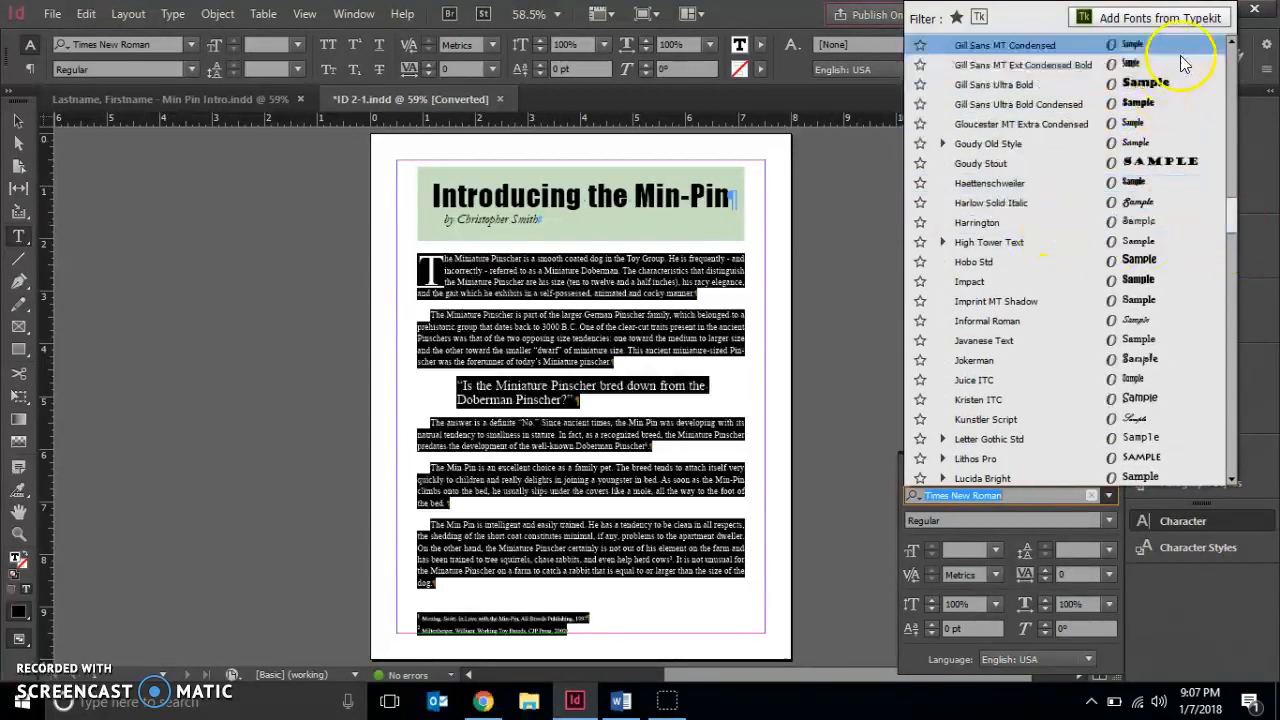
scroll(1228, 52, "up", 3)
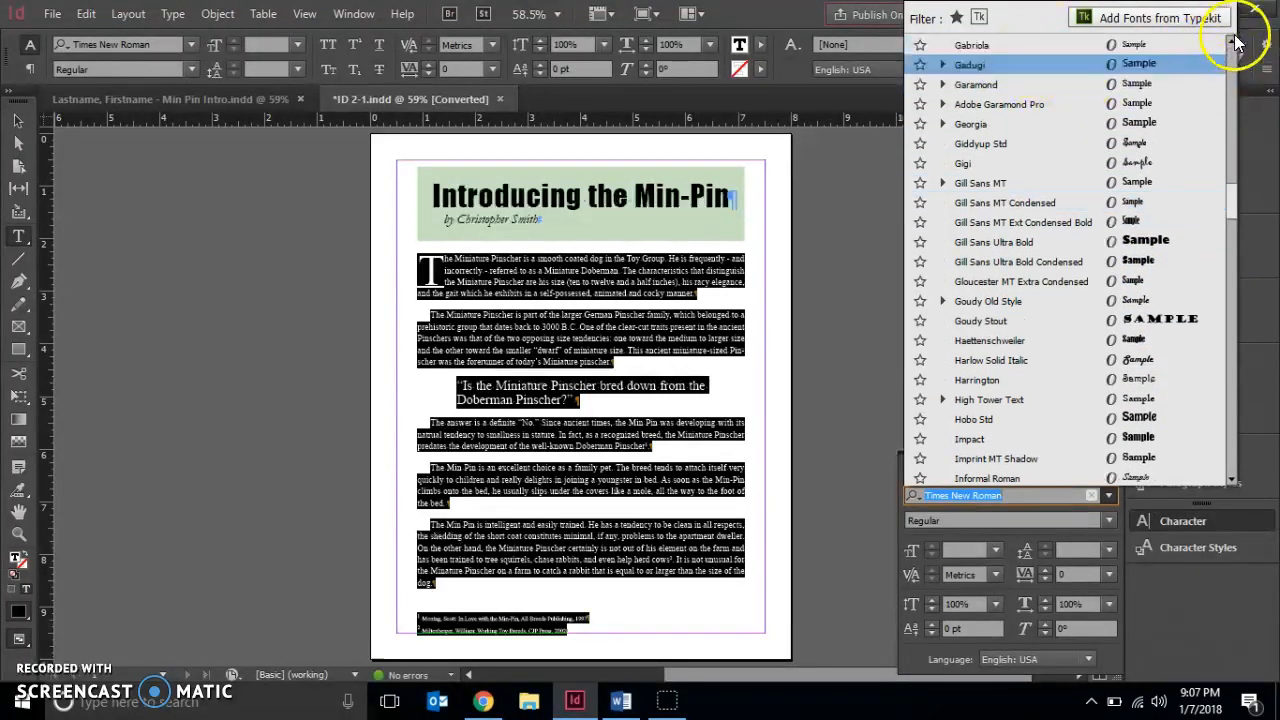
left_click(1231, 44)
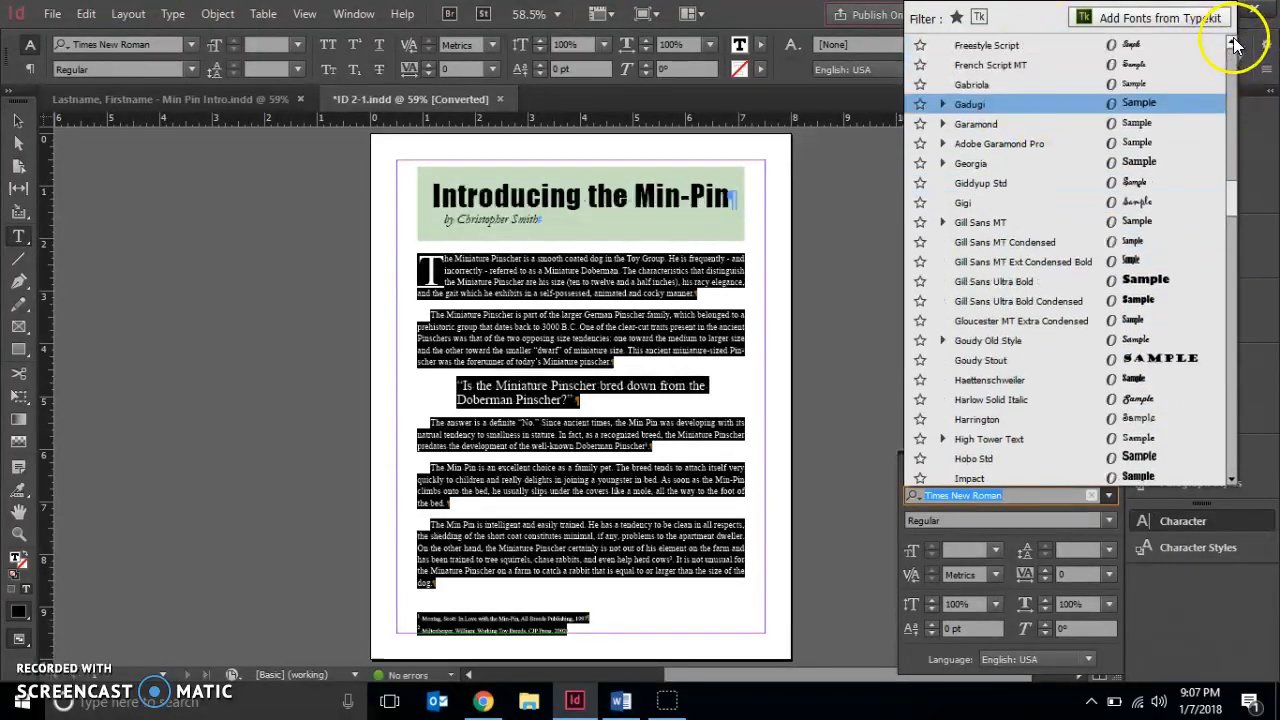
left_click(993, 127)
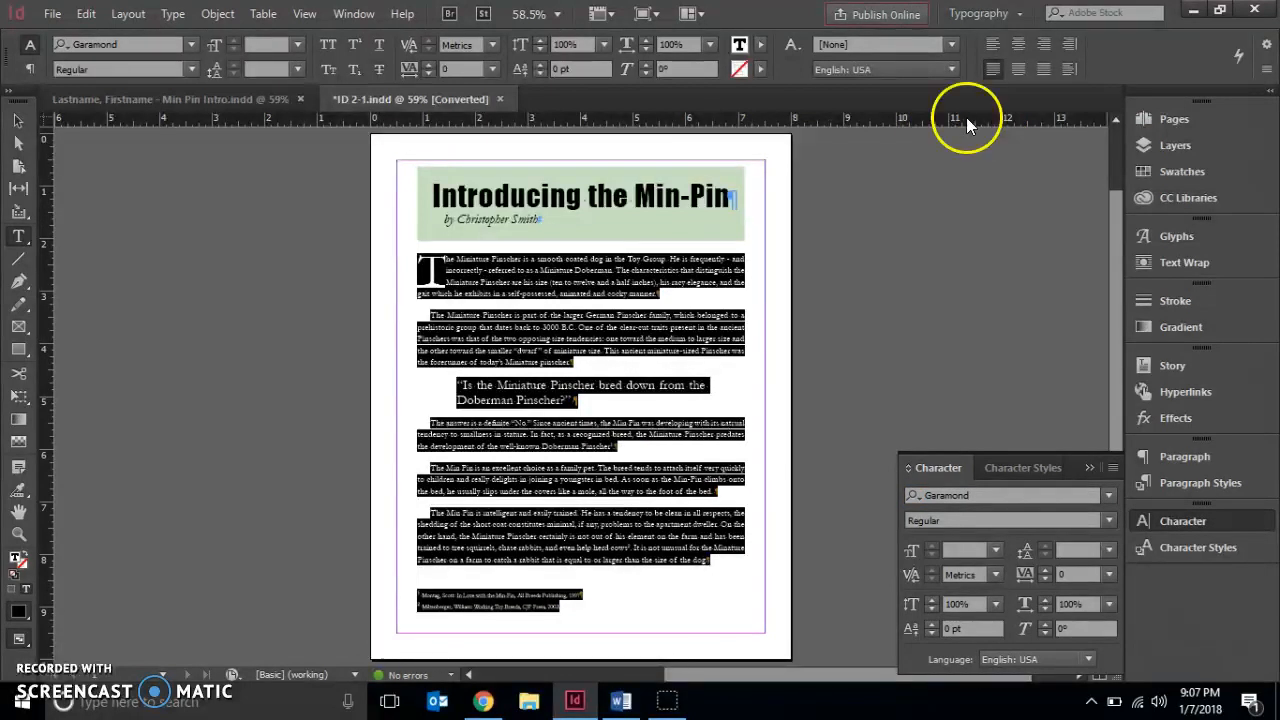
Insert a forced line break before "On the other hand" in the last body paragraph
left_click(20, 534)
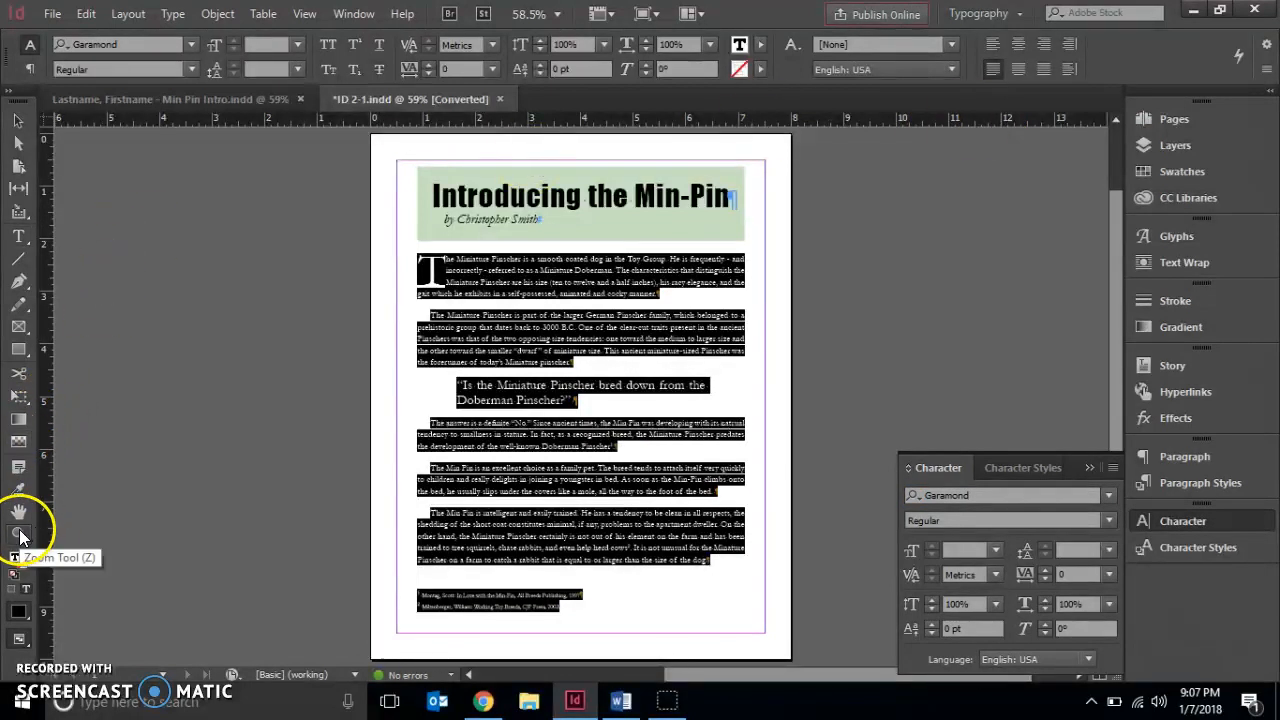
left_click(260, 495)
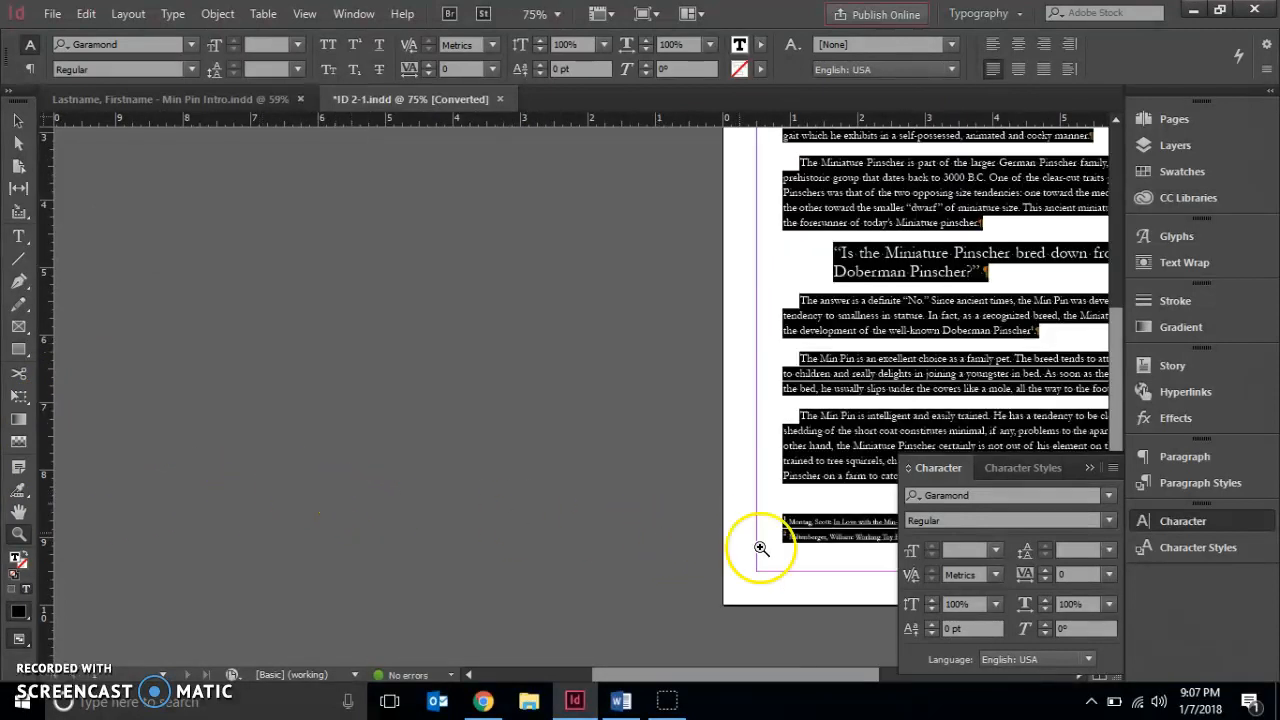
left_click_drag(723, 672, 849, 665)
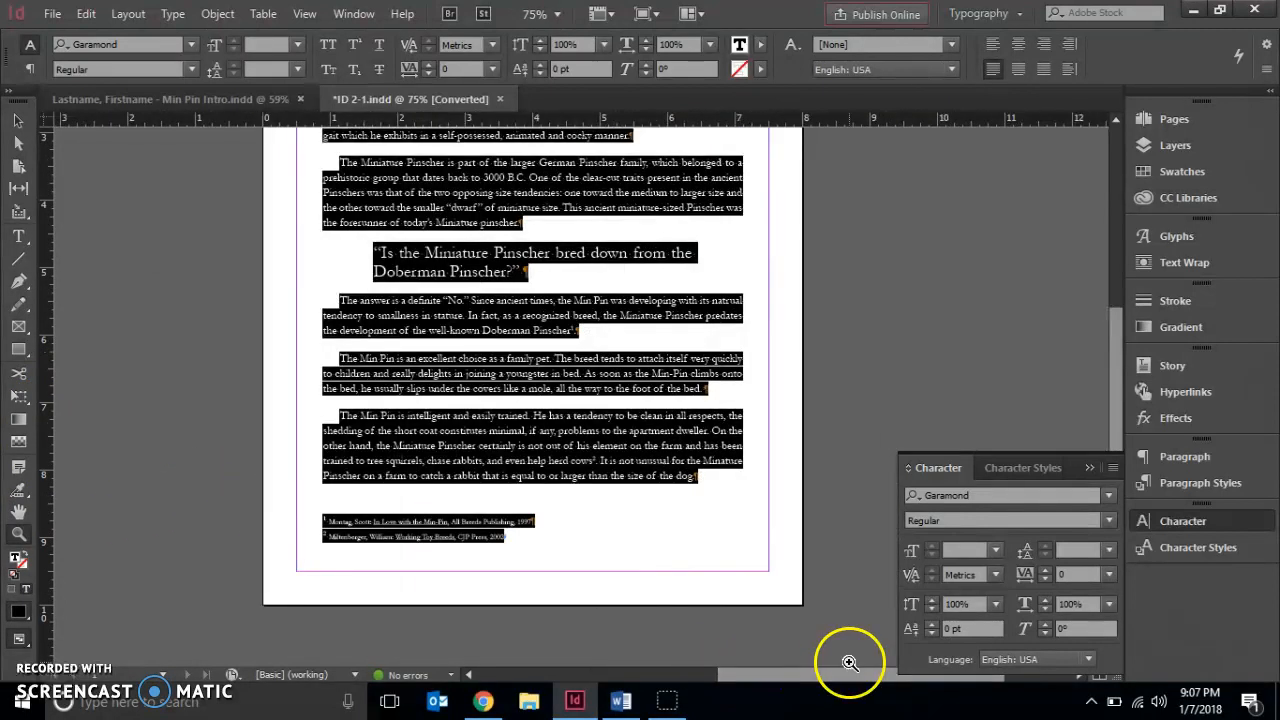
left_click_drag(317, 401, 766, 502)
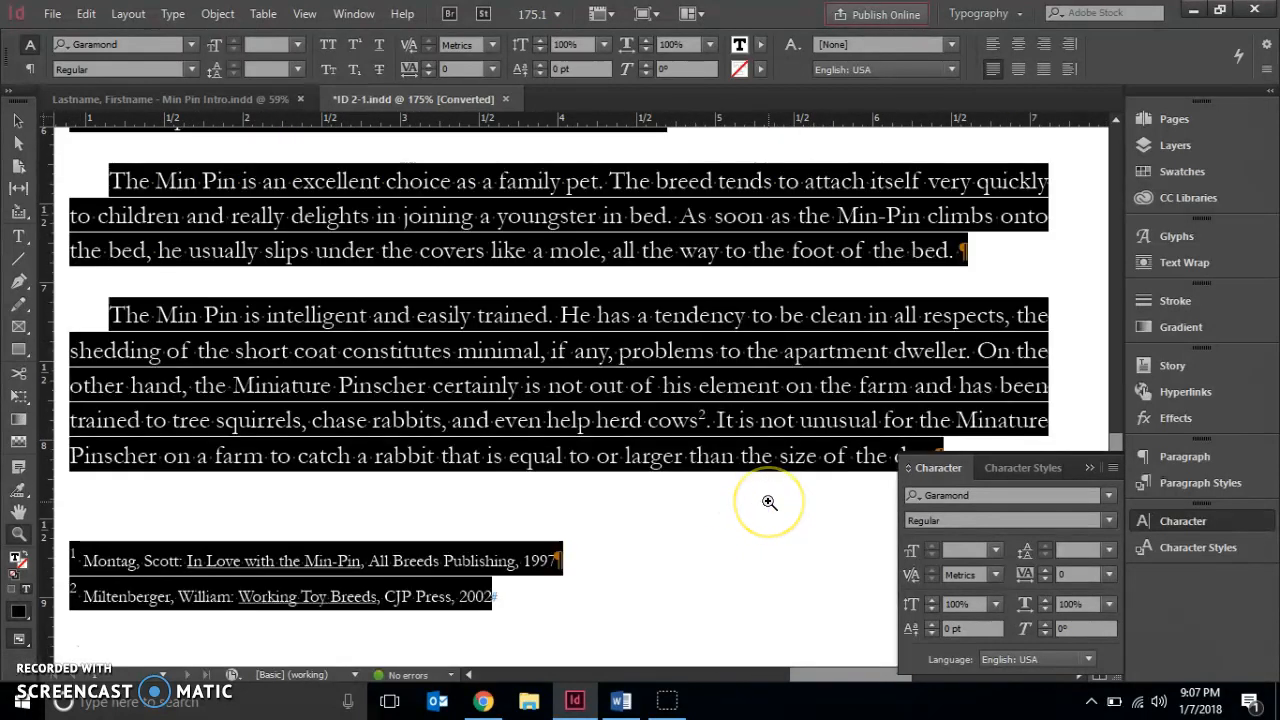
left_click(99, 11)
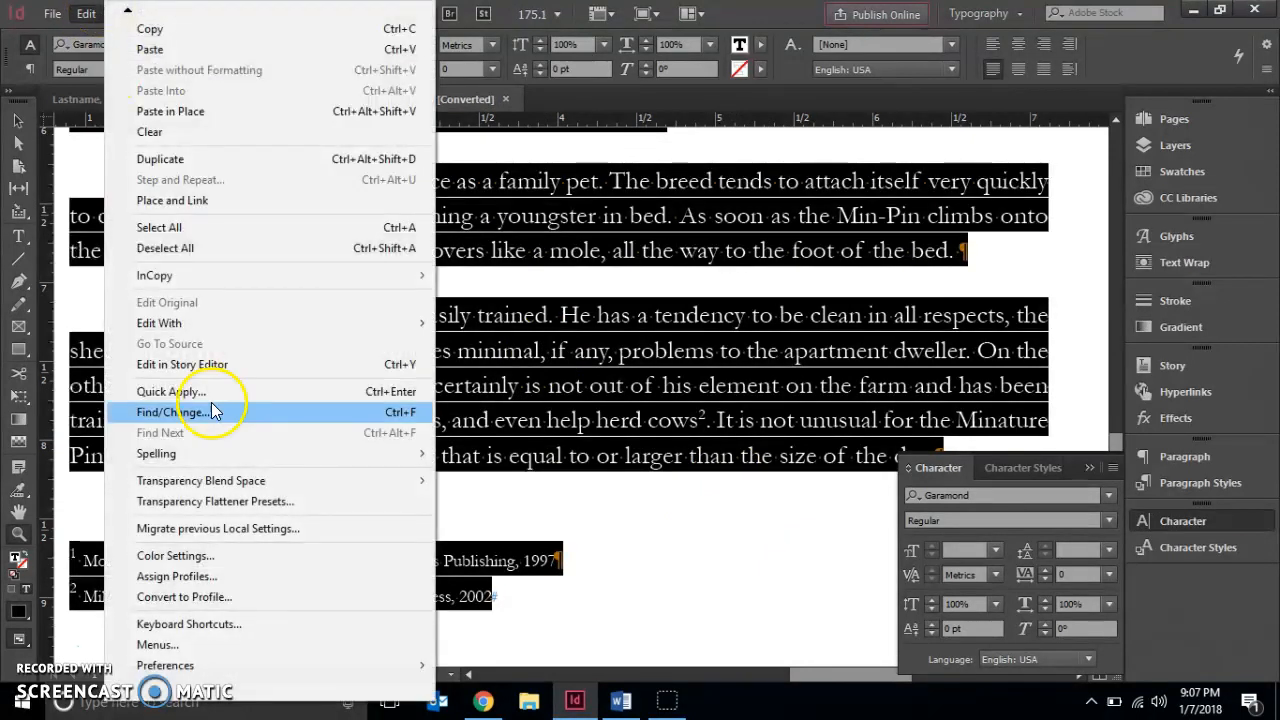
left_click(249, 256)
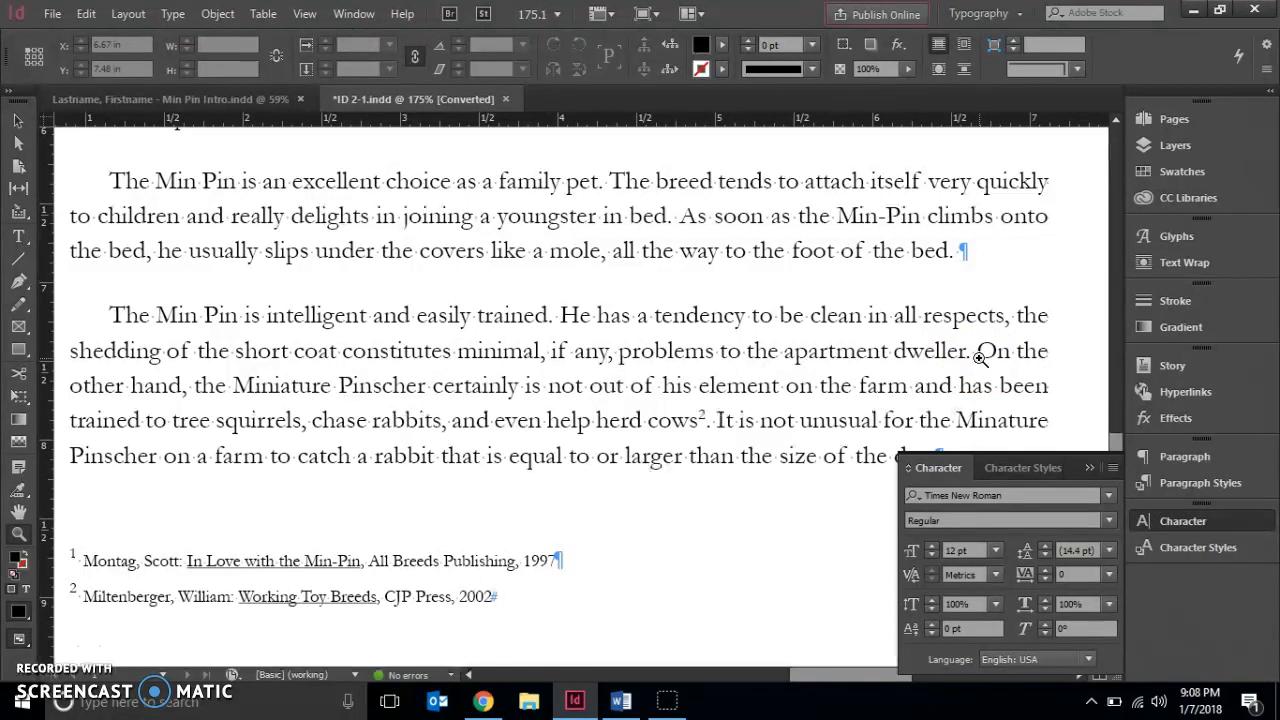
left_click(22, 238)
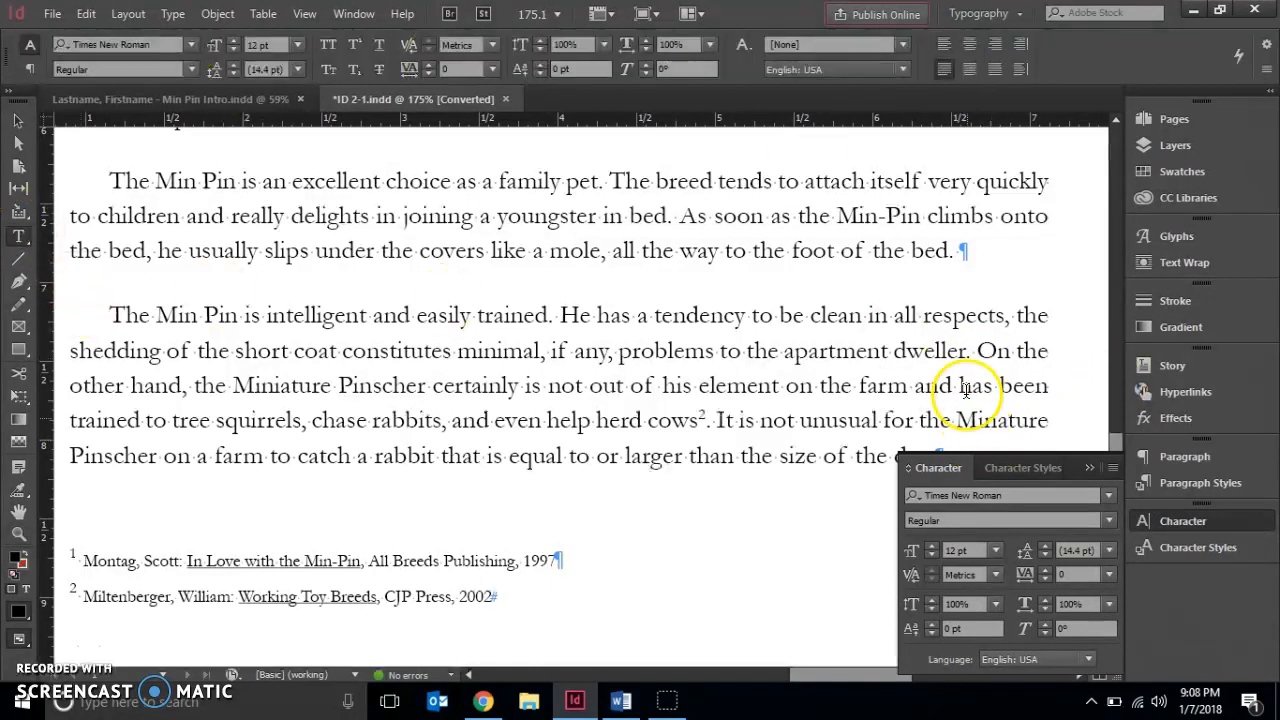
left_click(979, 352)
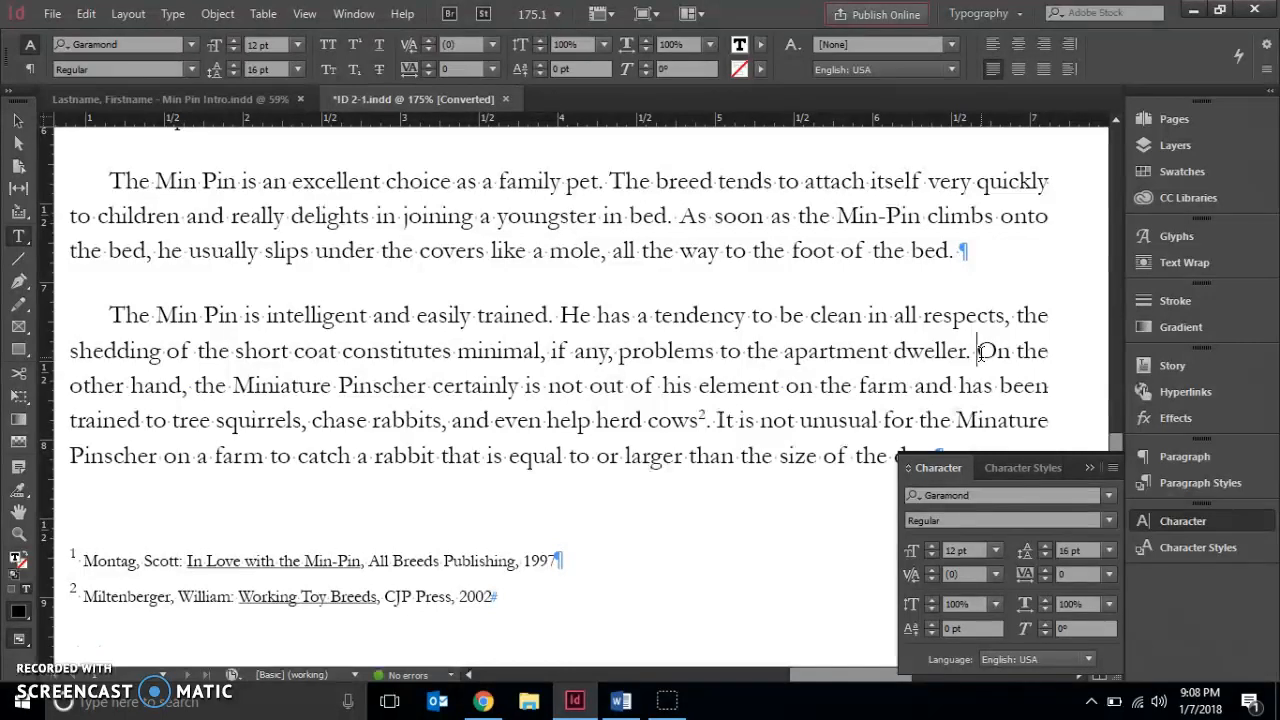
key("shift+Return")
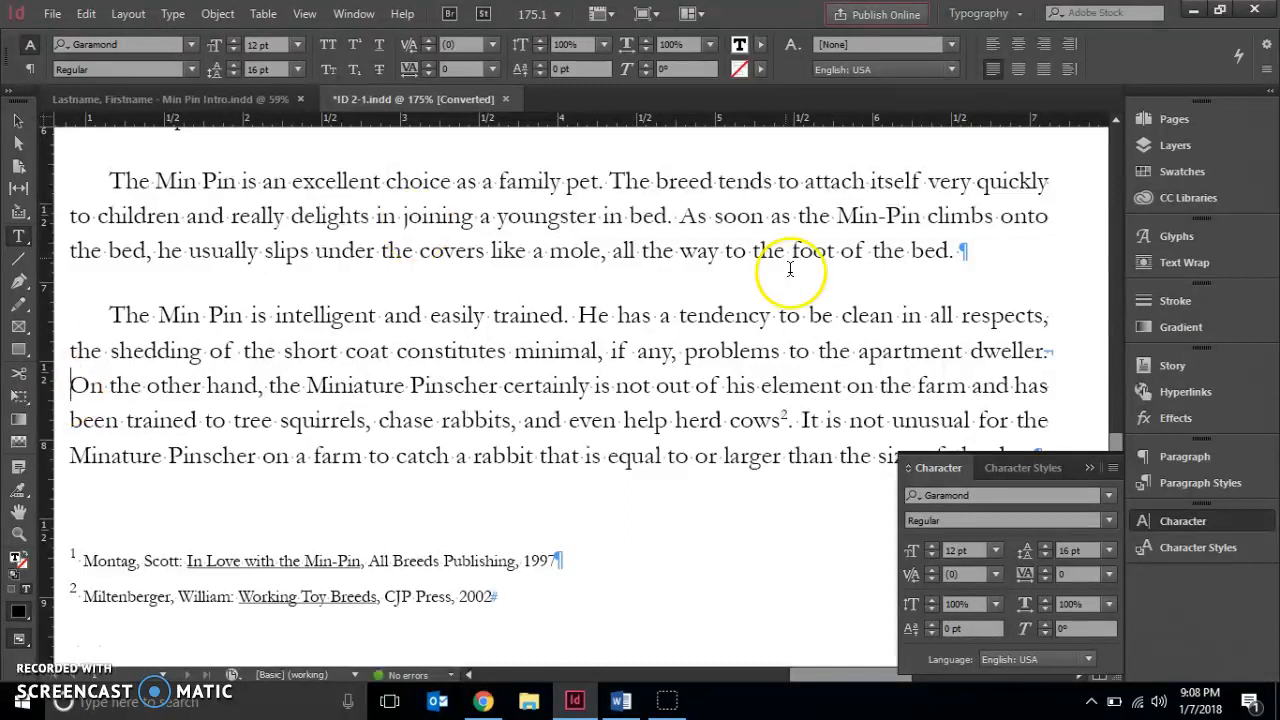
Fit the whole page in view and hide the hidden characters to preview the layout
left_click_drag(1110, 439, 1111, 449)
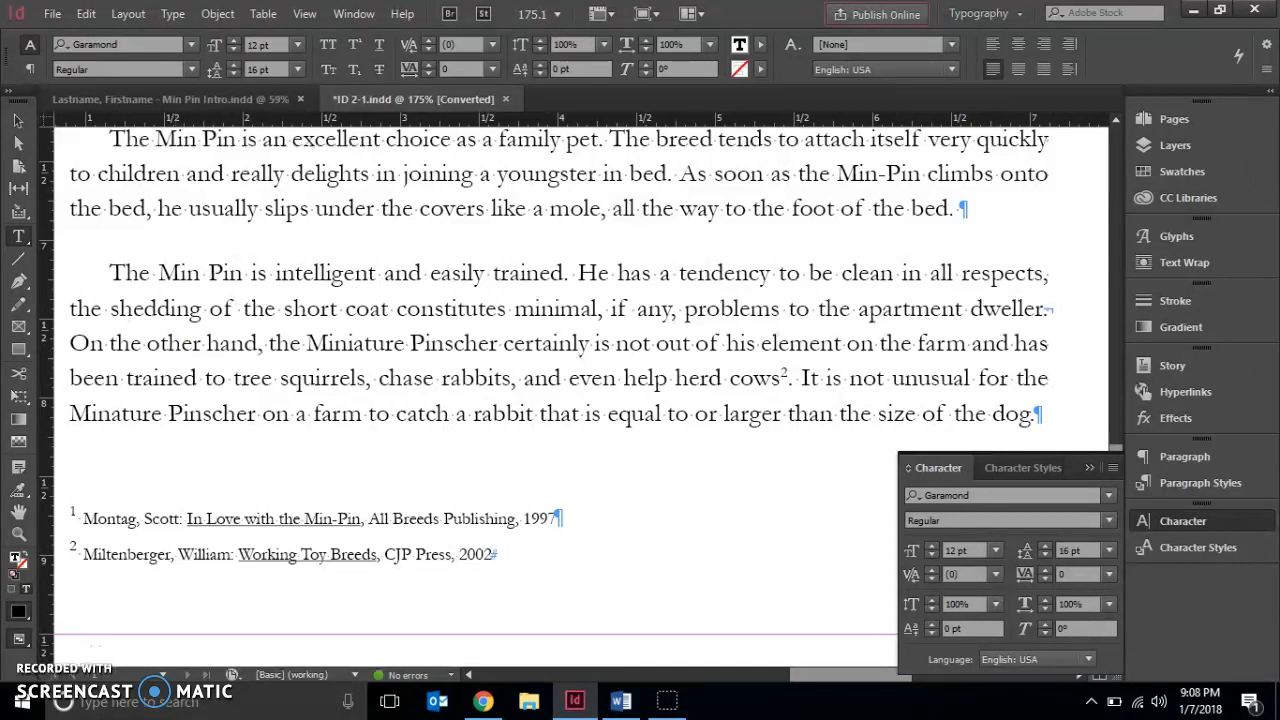
left_click(345, 15)
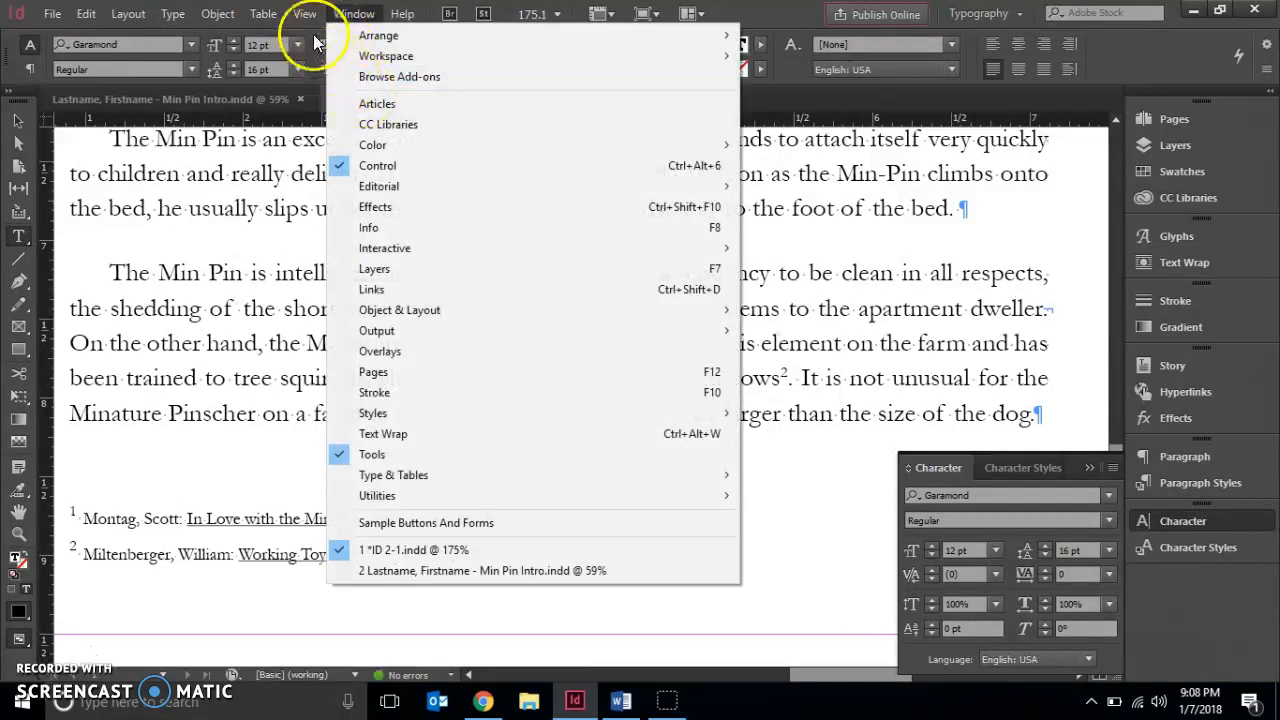
mouse_move(303, 14)
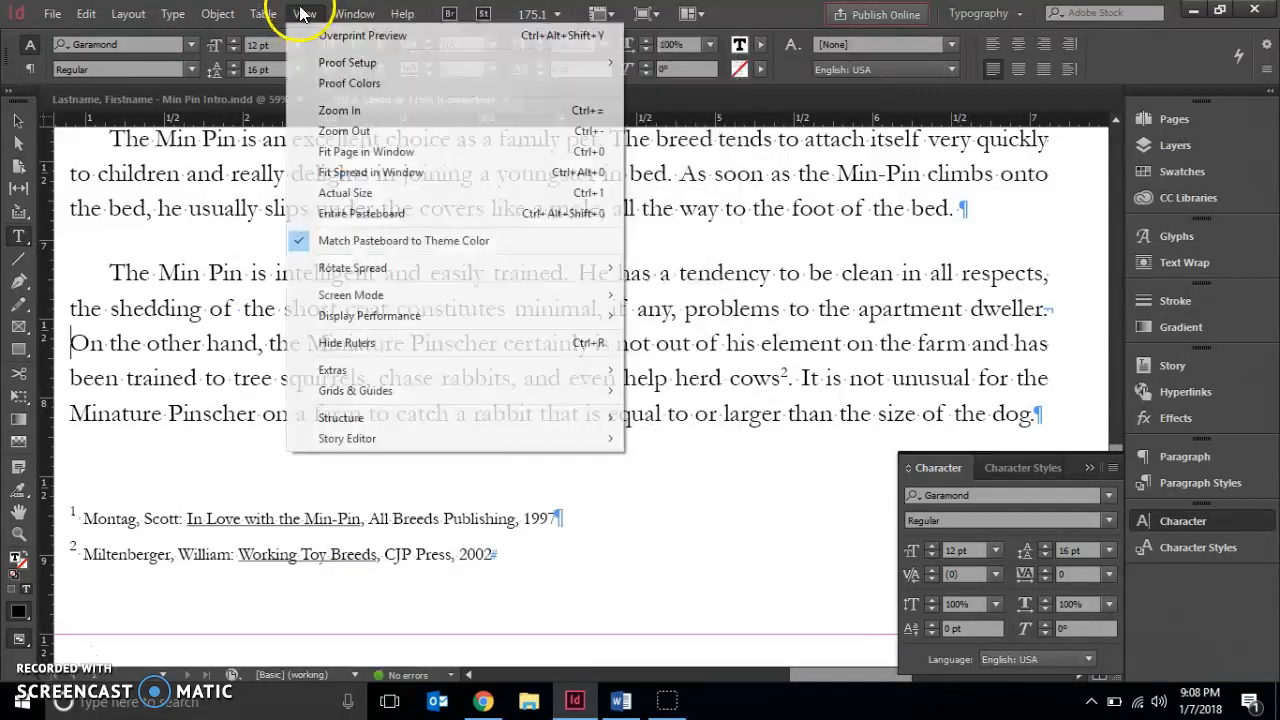
left_click(357, 155)
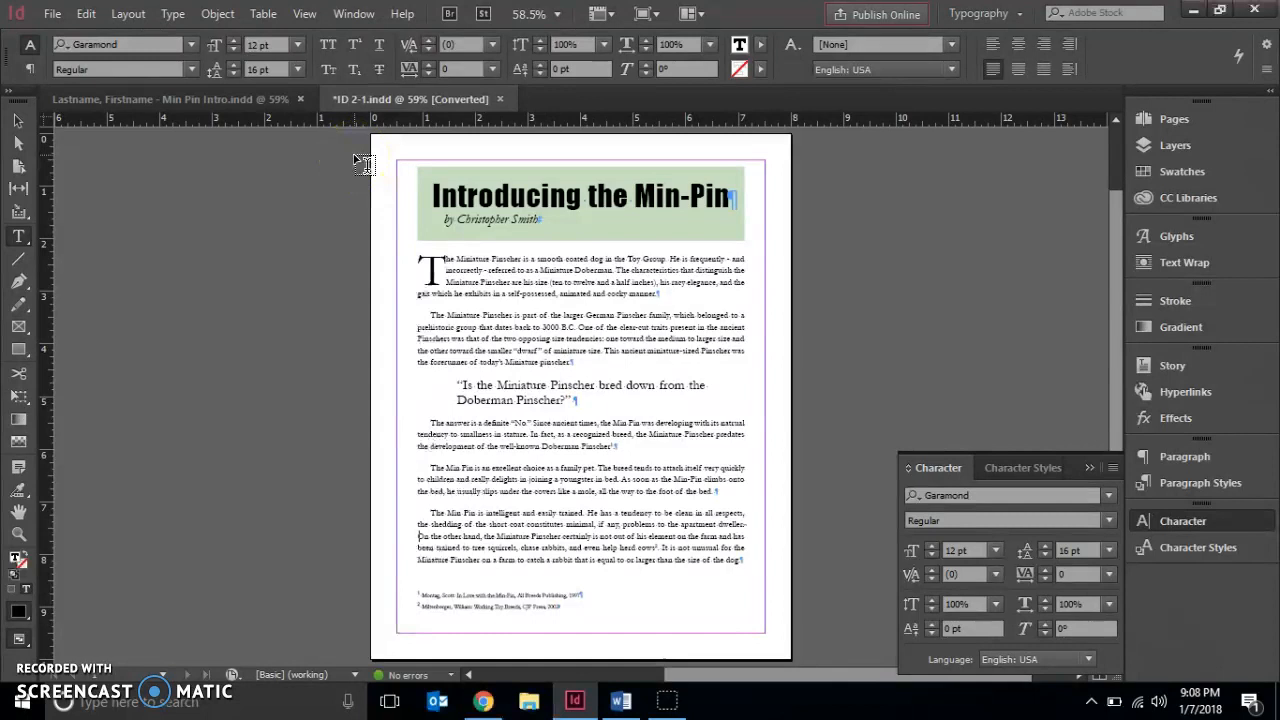
left_click(175, 16)
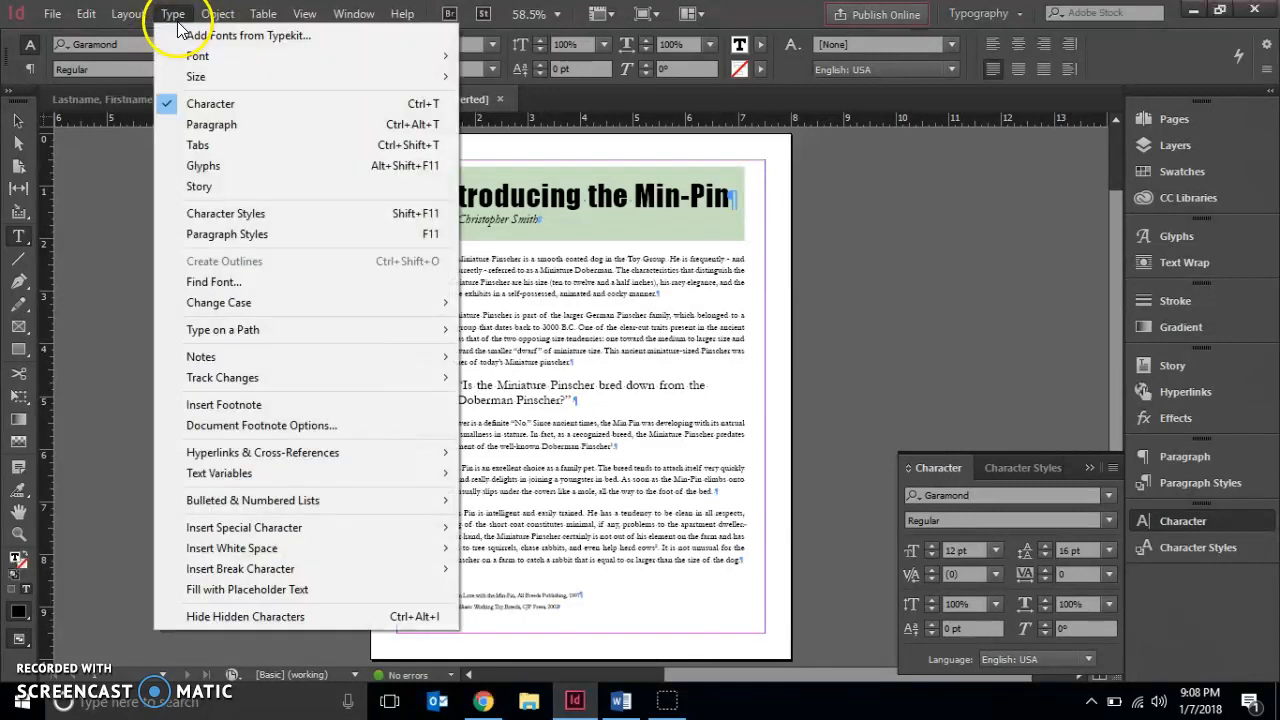
left_click(172, 616)
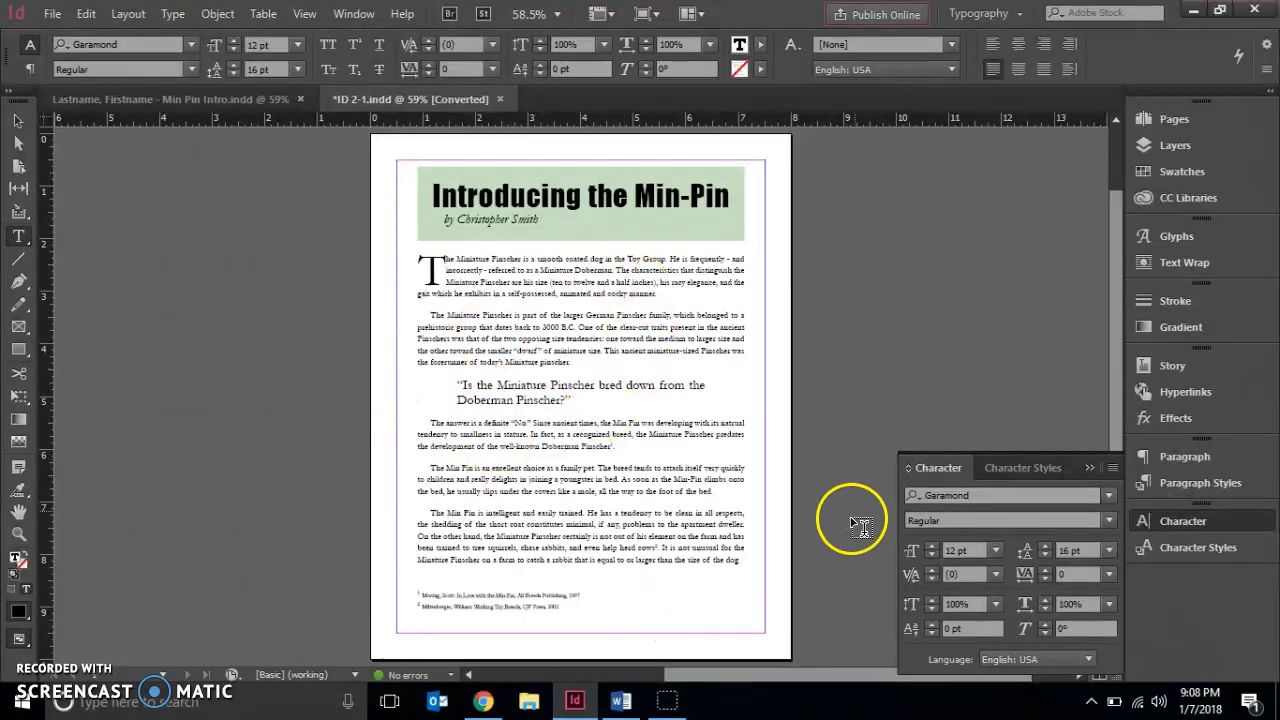